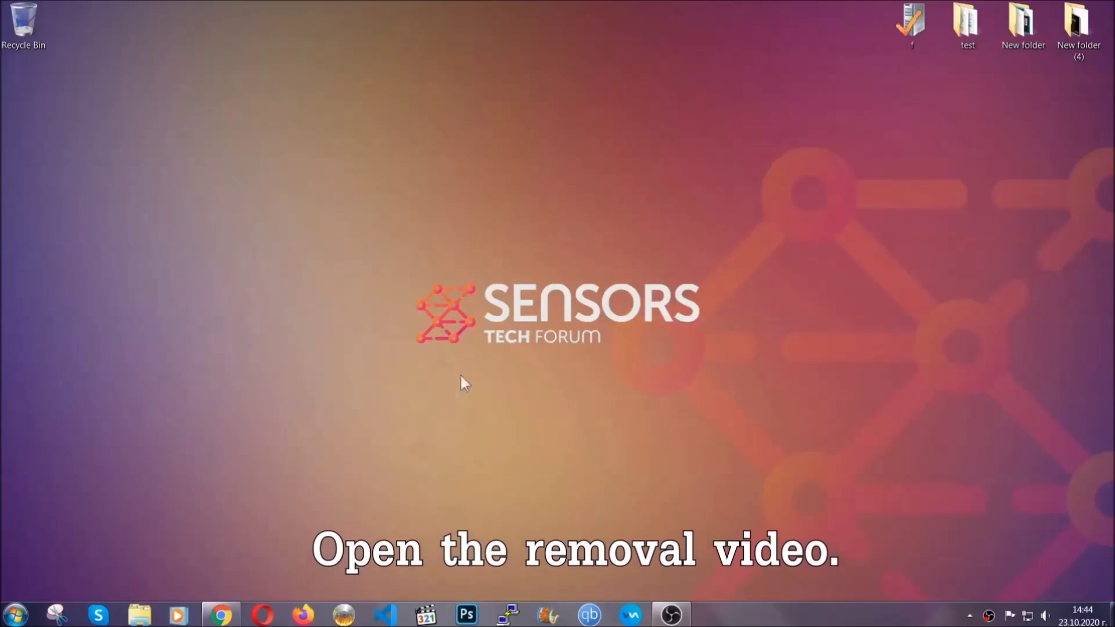
- Follow the YouTube video's description link to the SpyHunter page and download SpyHunter-Installer.exe
left_click(221, 616)
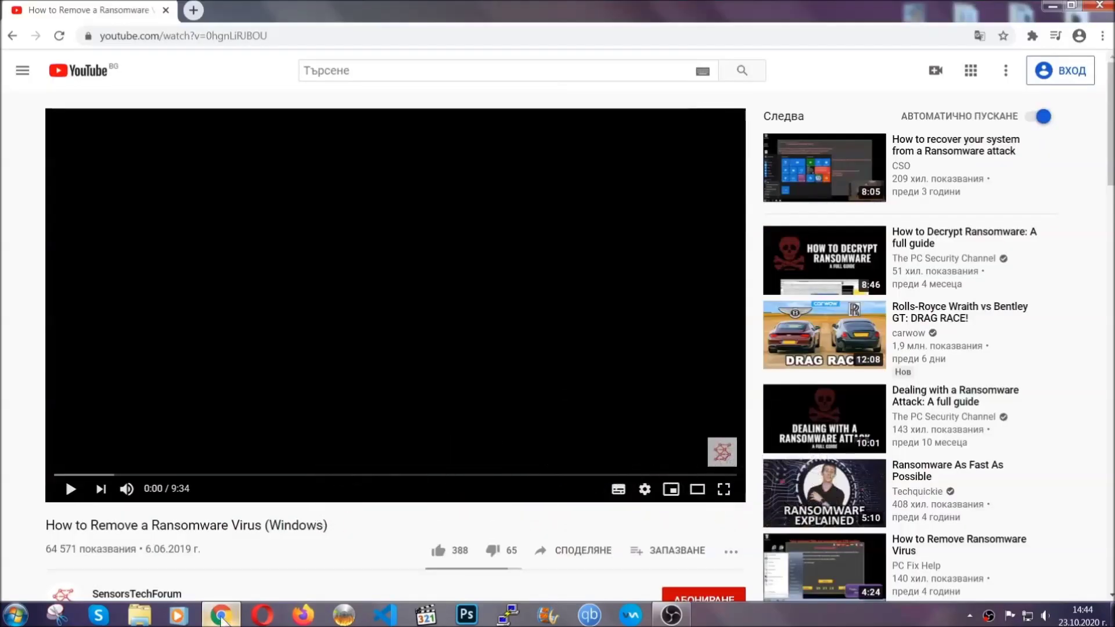
scroll(200, 468, "down", 4)
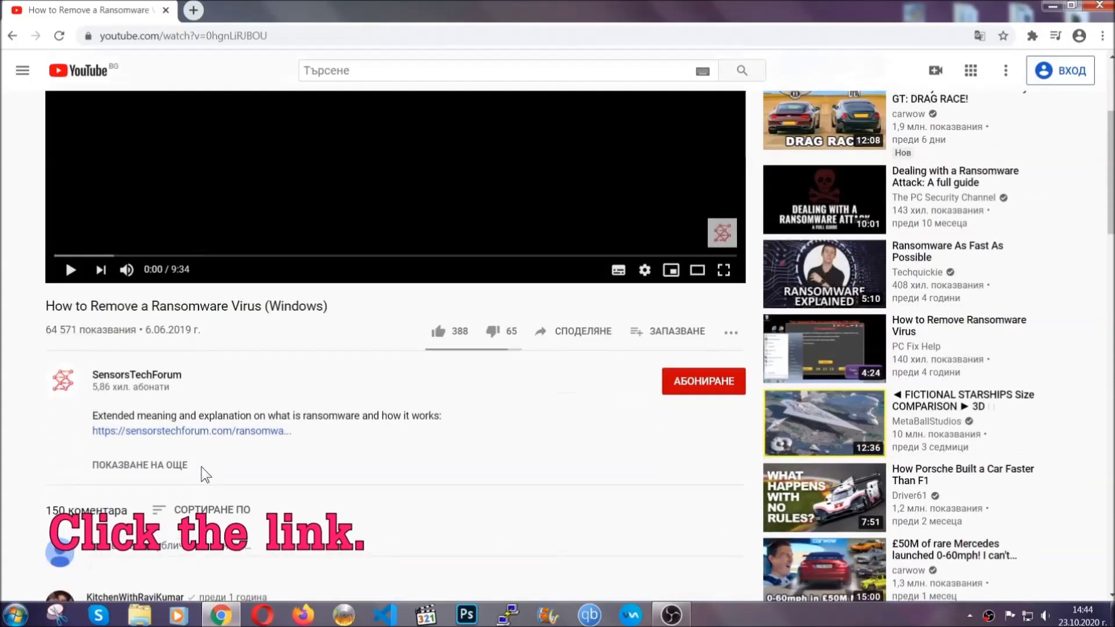
left_click(221, 434)
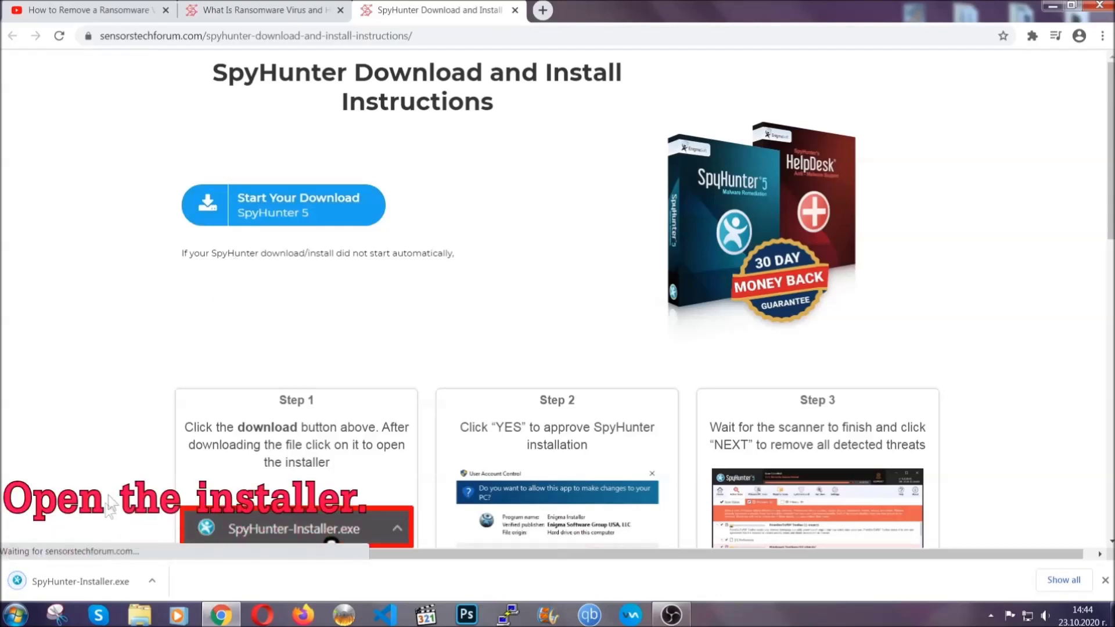
- Install SpyHunter 5 in English with the EULA accepted, then close the finished installer
left_click(79, 580)
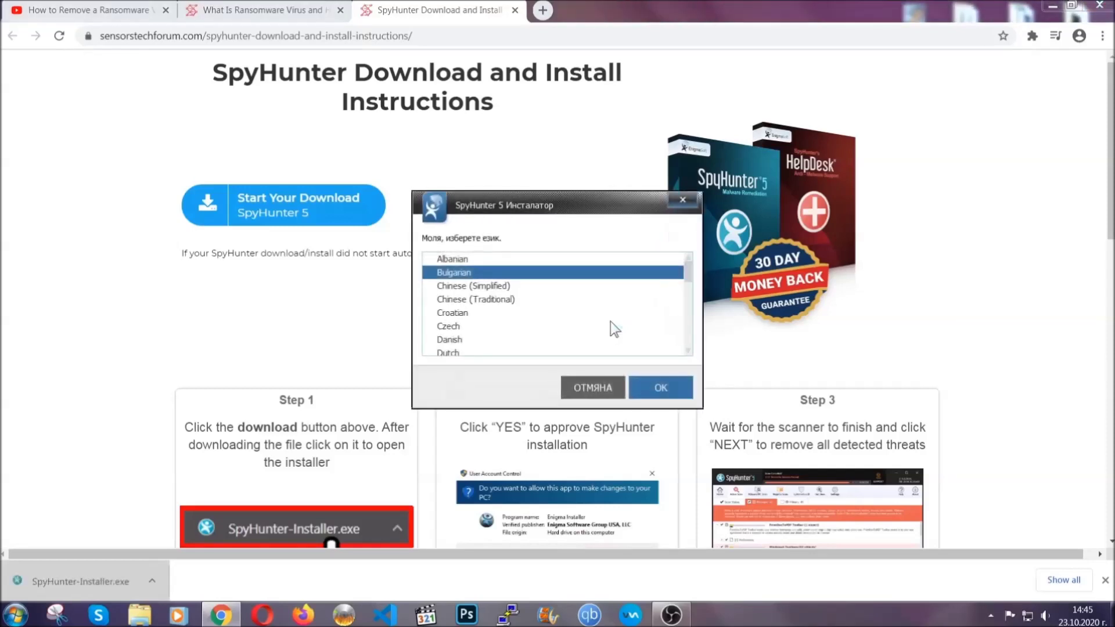
scroll(587, 327, "down", 2)
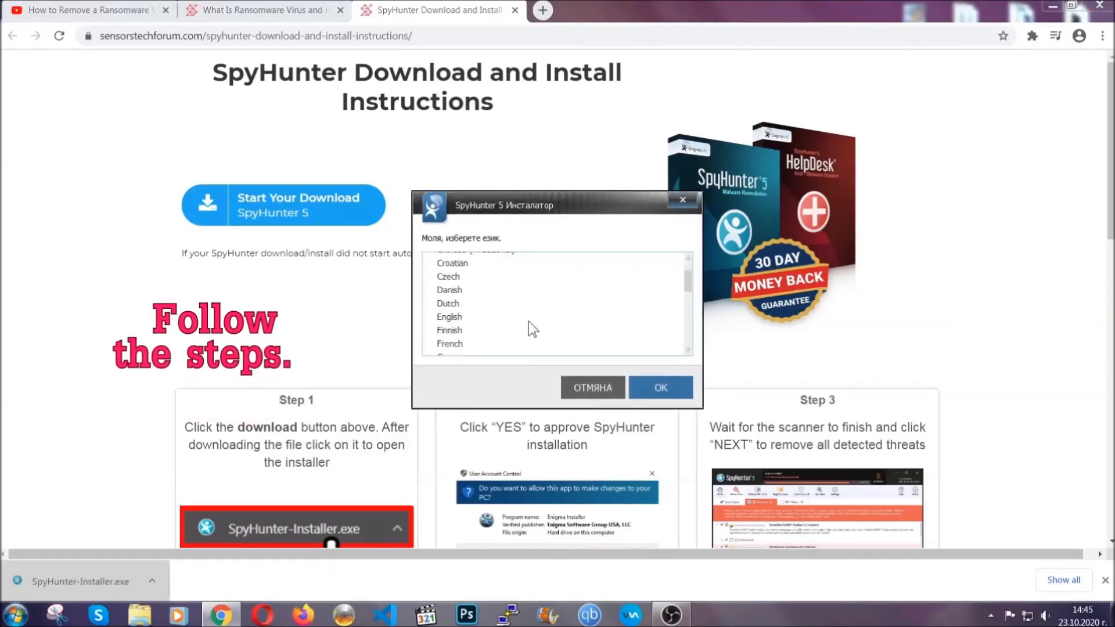
left_click(528, 317)
left_click(650, 385)
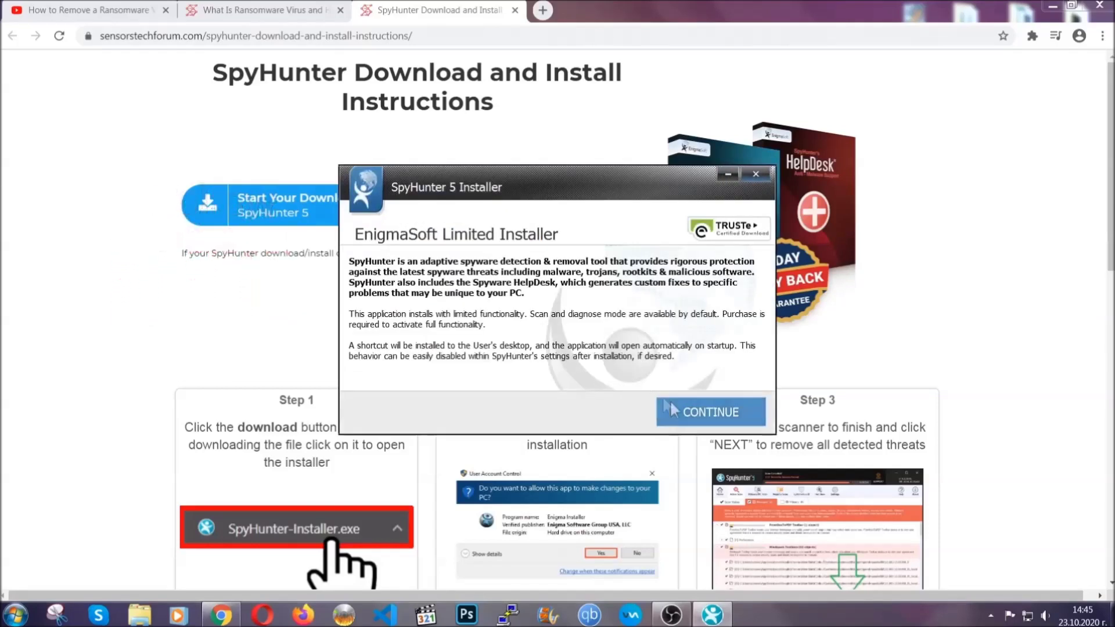
left_click(670, 407)
left_click(639, 377)
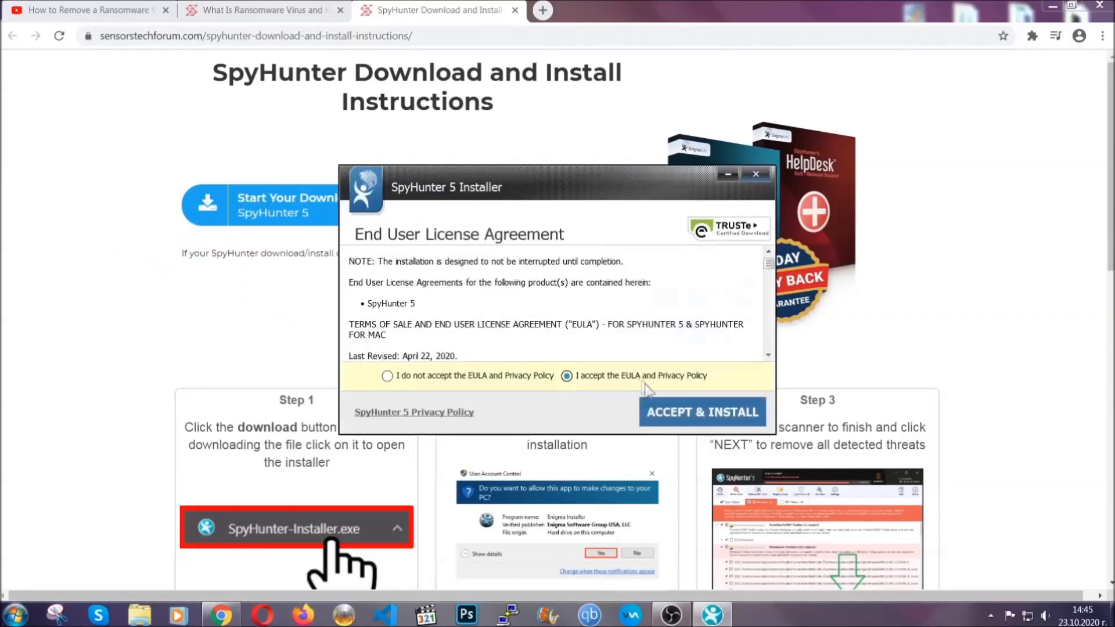
left_click(665, 411)
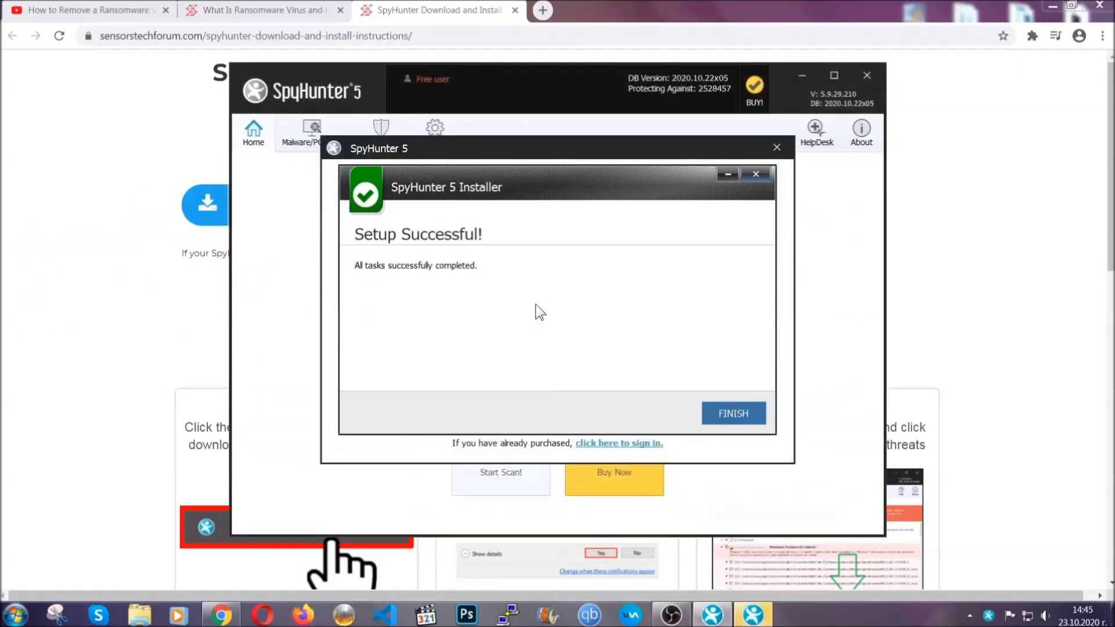
left_click(713, 416)
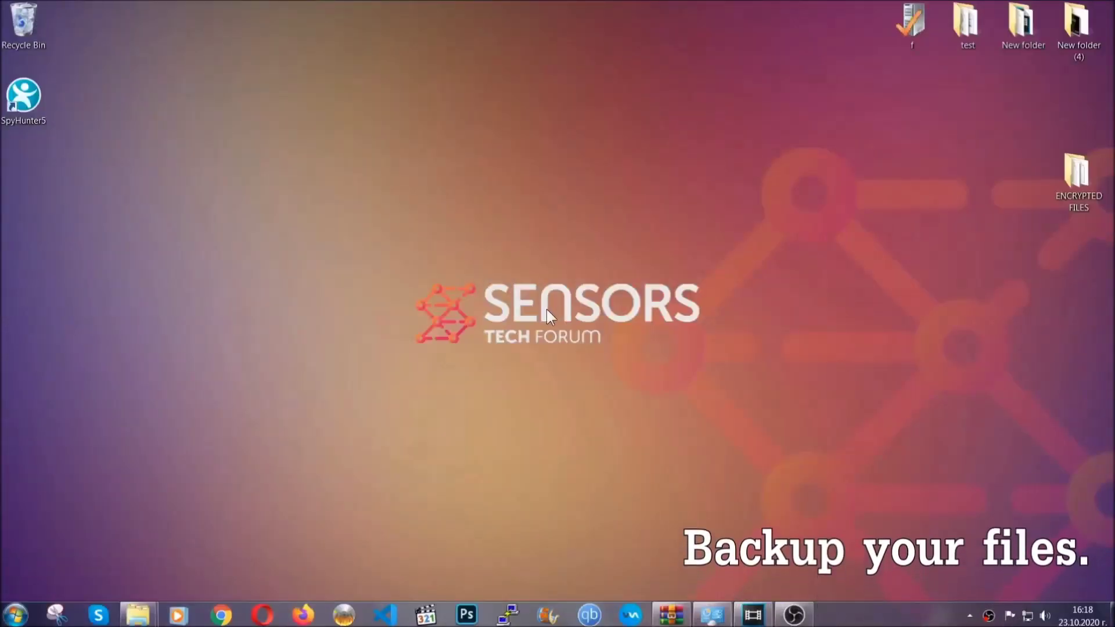
- Copy all six .efji files from the ENCRYPTED FILES folder
double_click(1070, 179)
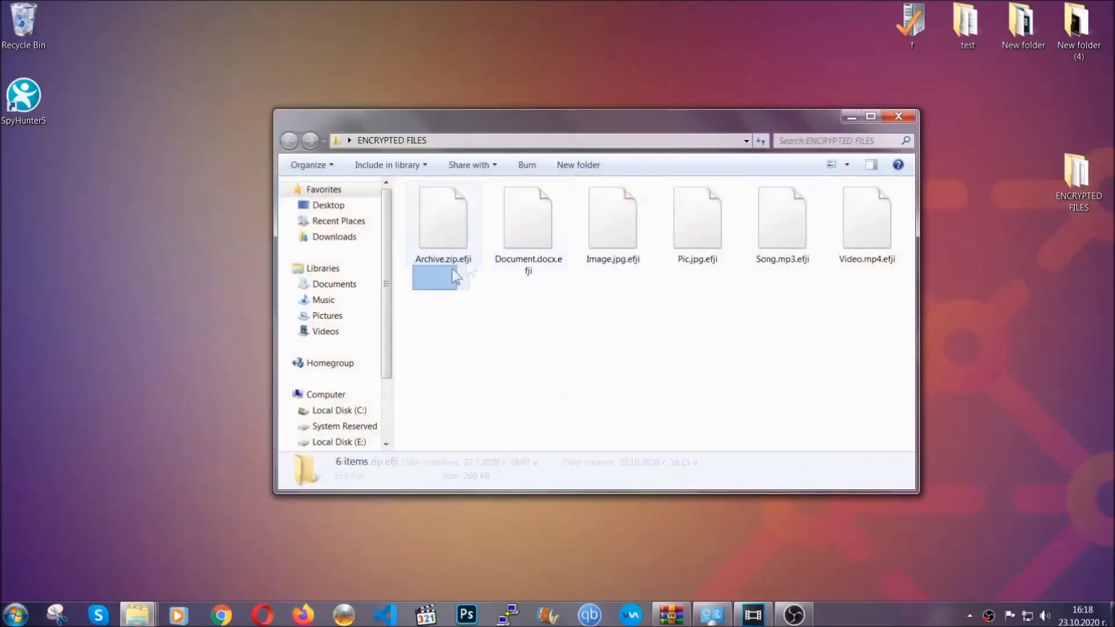
left_click_drag(453, 274, 872, 207)
right_click(872, 207)
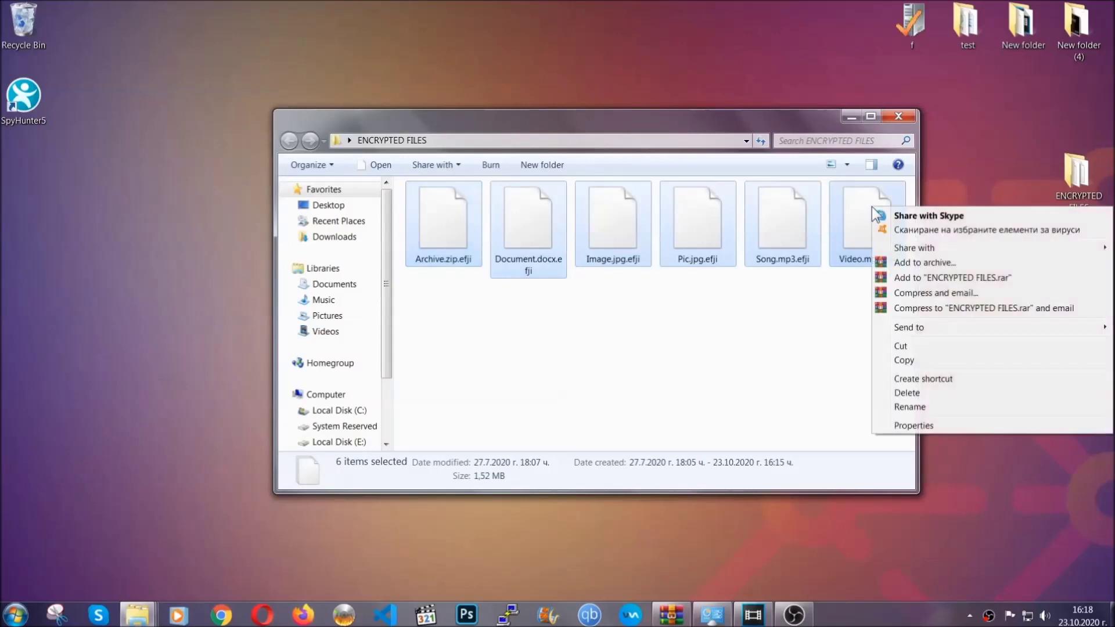
left_click(902, 361)
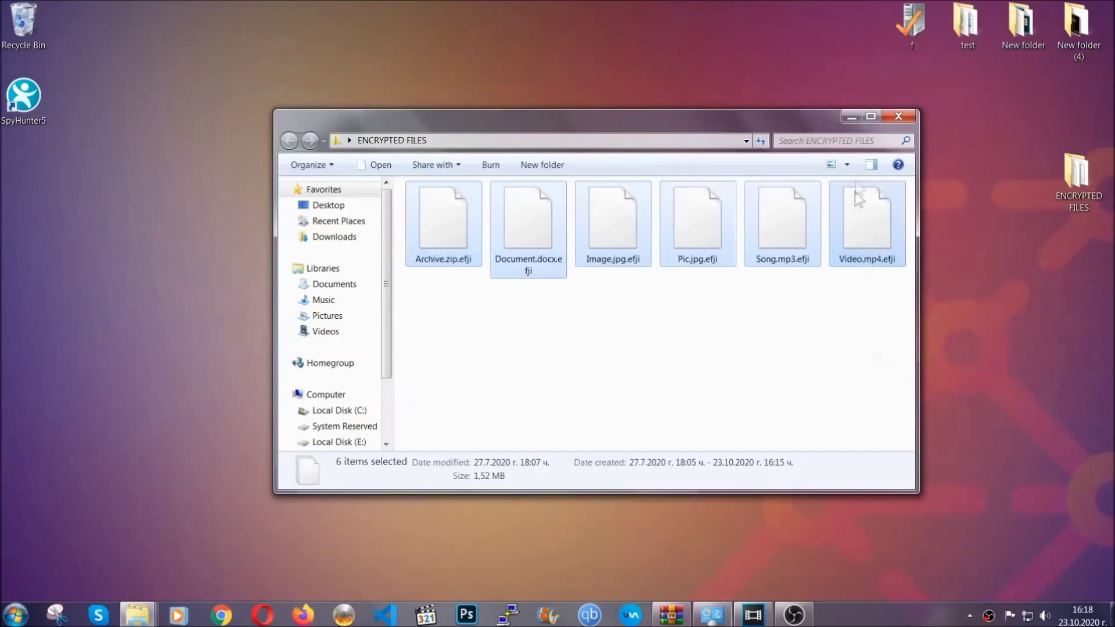
left_click(851, 117)
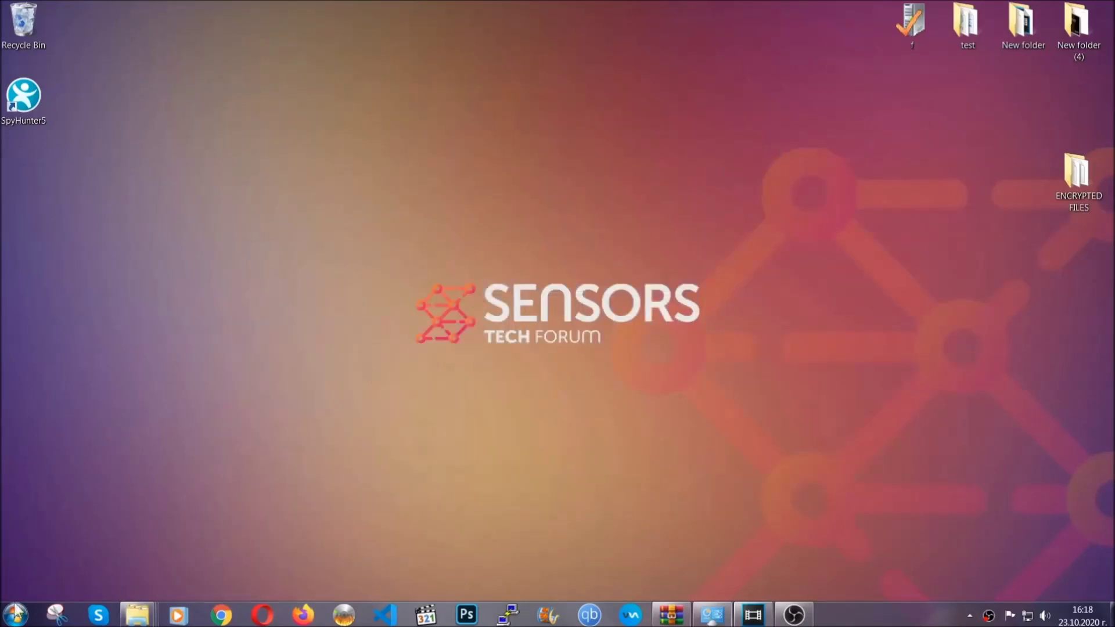
- Paste the copied files onto FLASH DRIVE (H:) and close the drive window
left_click(15, 613)
left_click(212, 435)
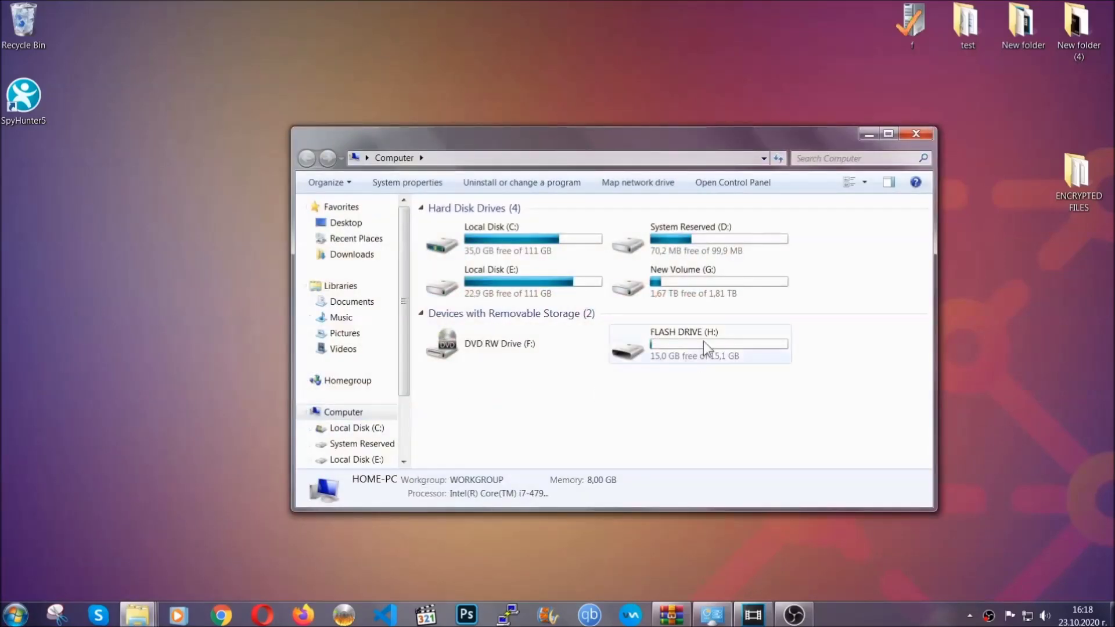
double_click(703, 340)
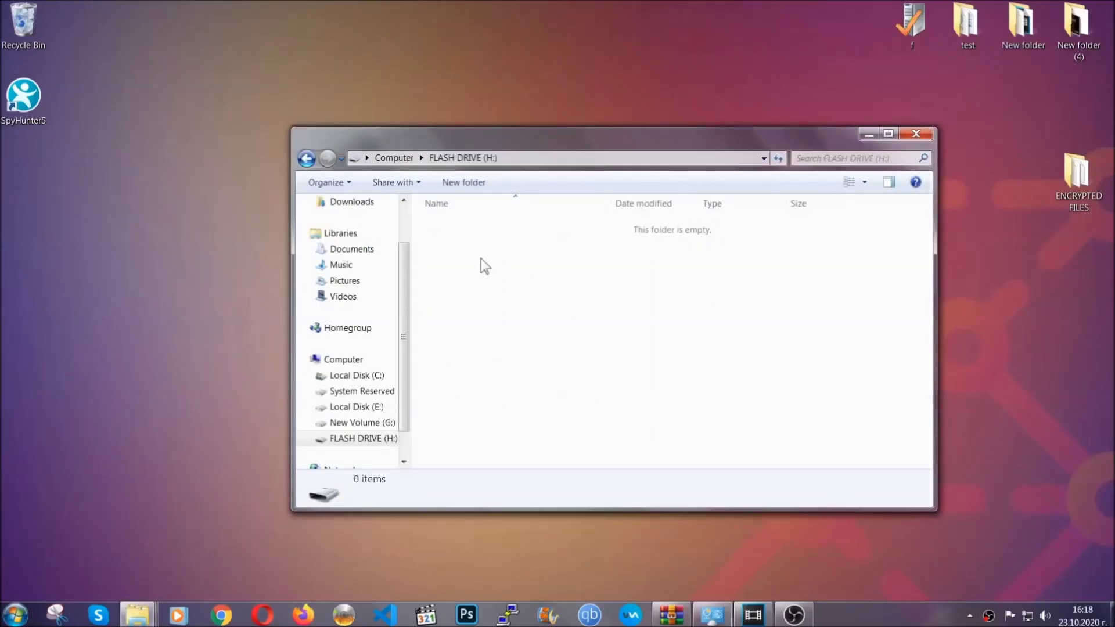
right_click(481, 261)
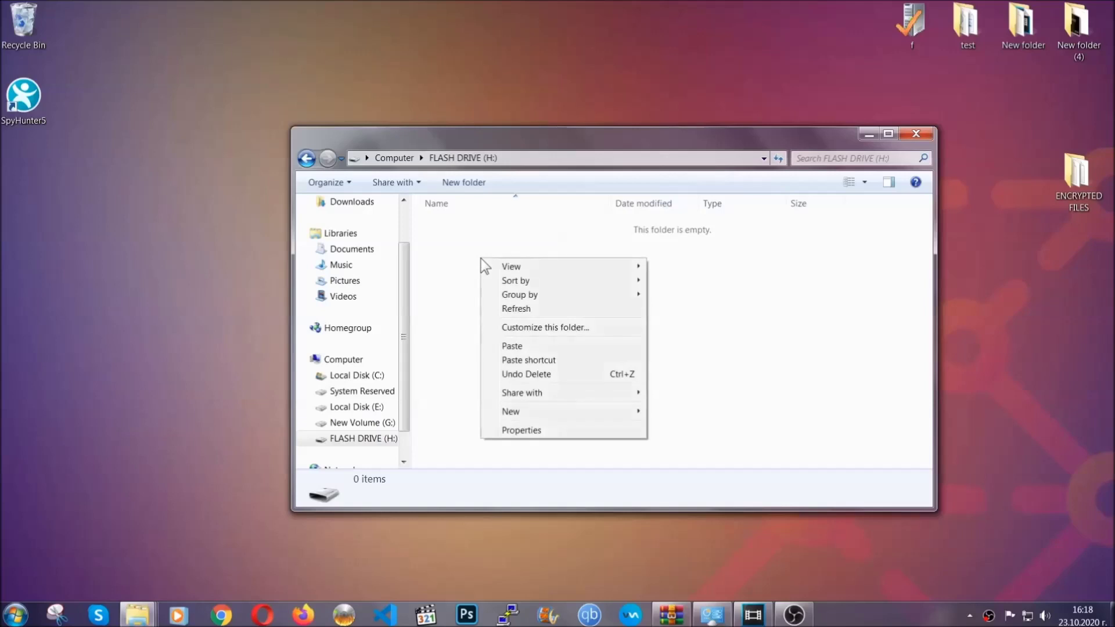
left_click(507, 347)
left_click(507, 347)
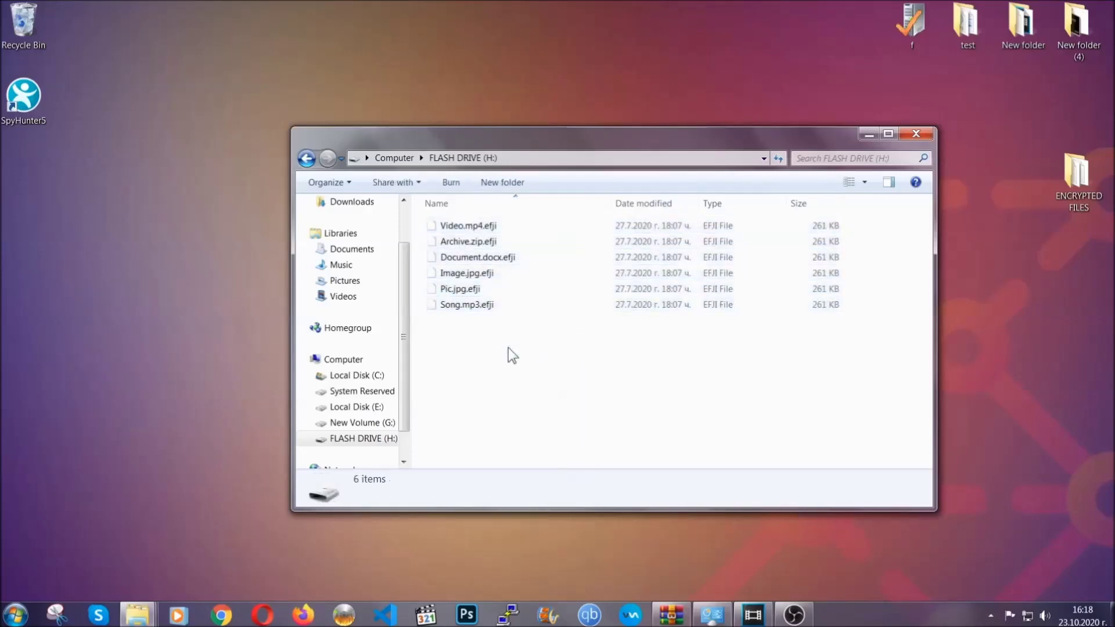
left_click(916, 135)
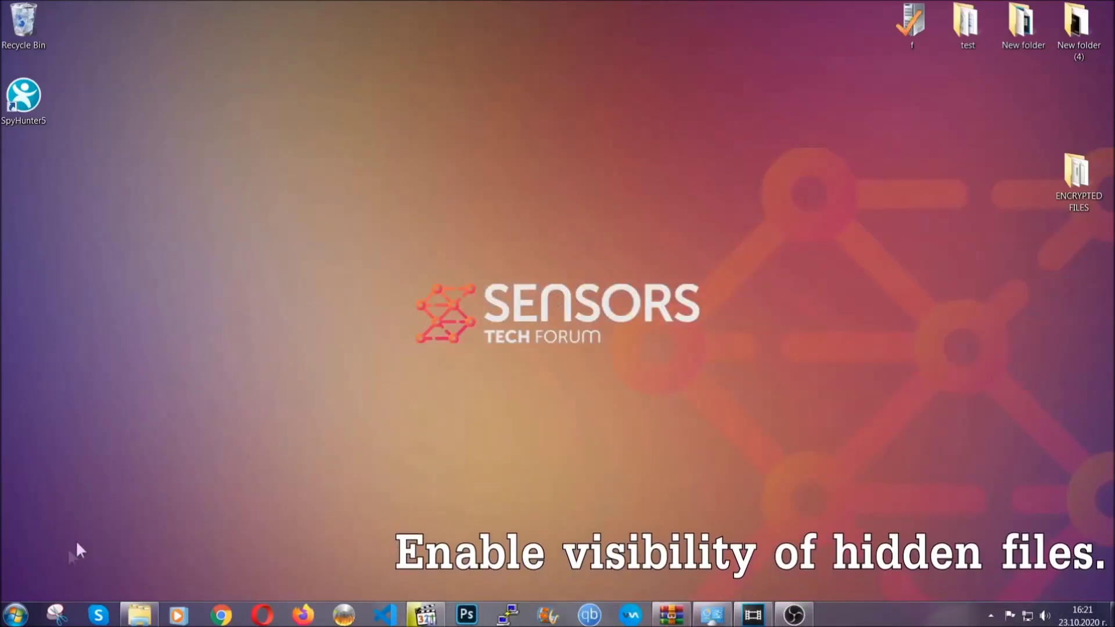
- Find 'show hidden files and folders' in Start and enable Show hidden files, folders, and drives
left_click(15, 614)
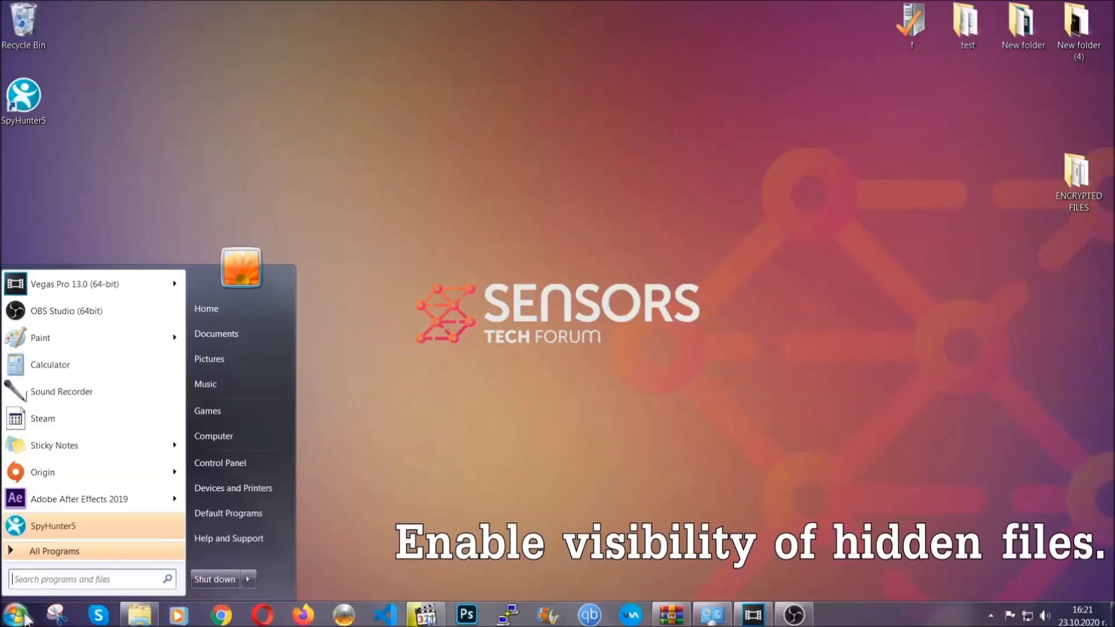
left_click(48, 572)
type("showh")
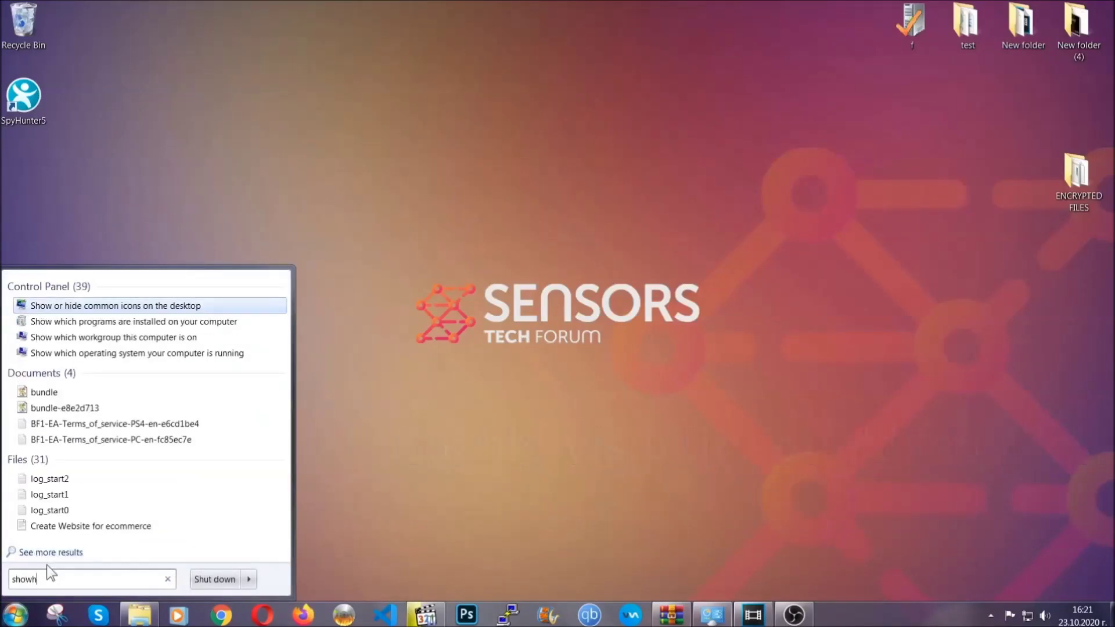
key("BackSpace")
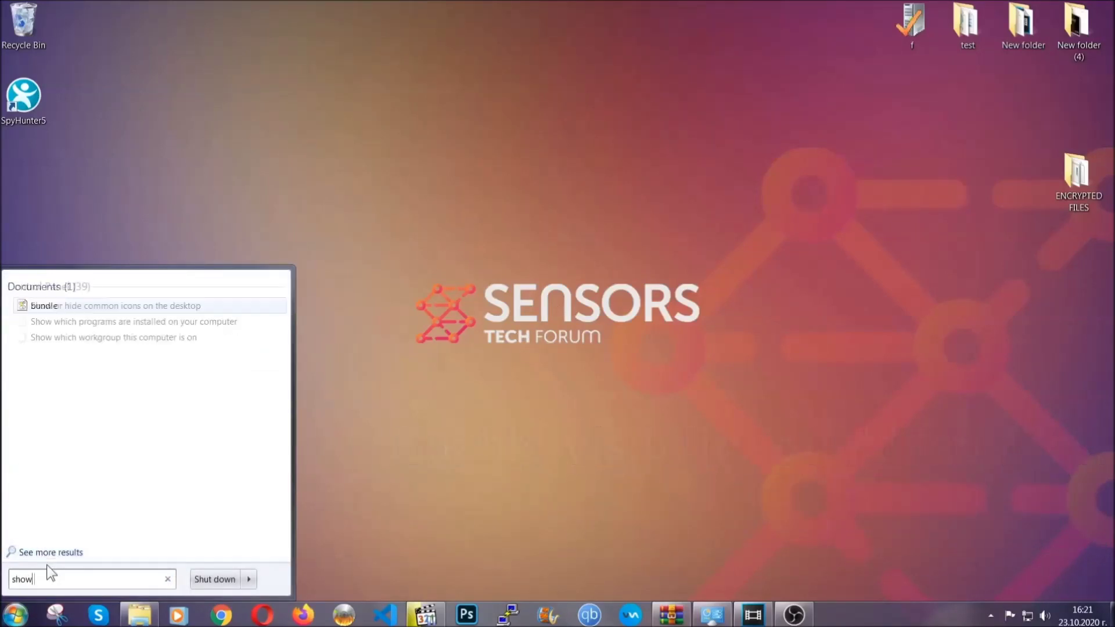
type("hidden files and folders")
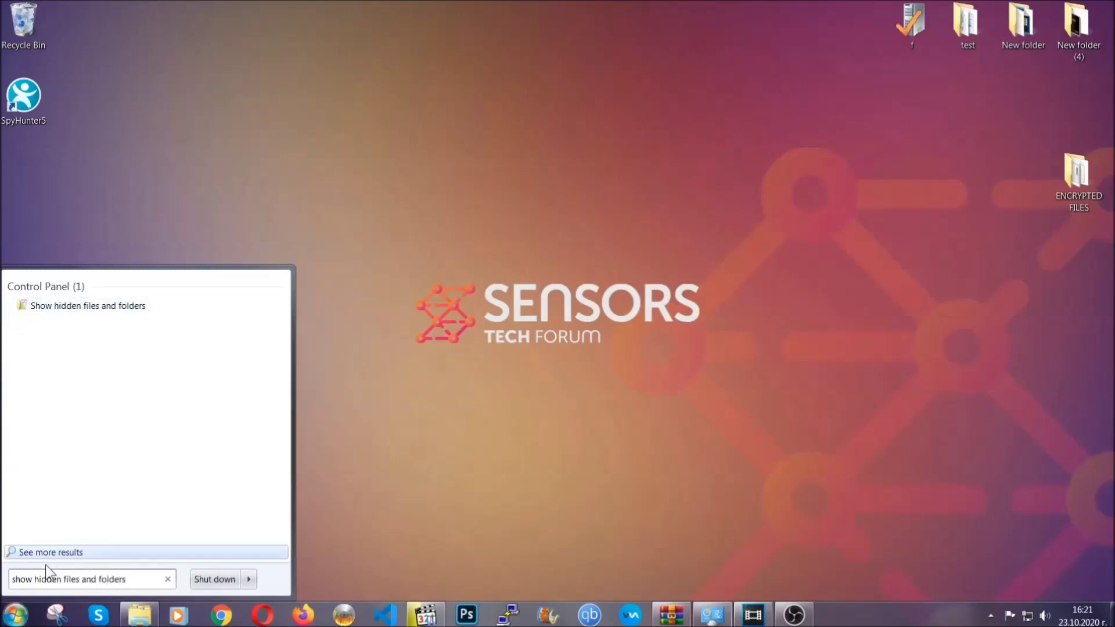
left_click(131, 308)
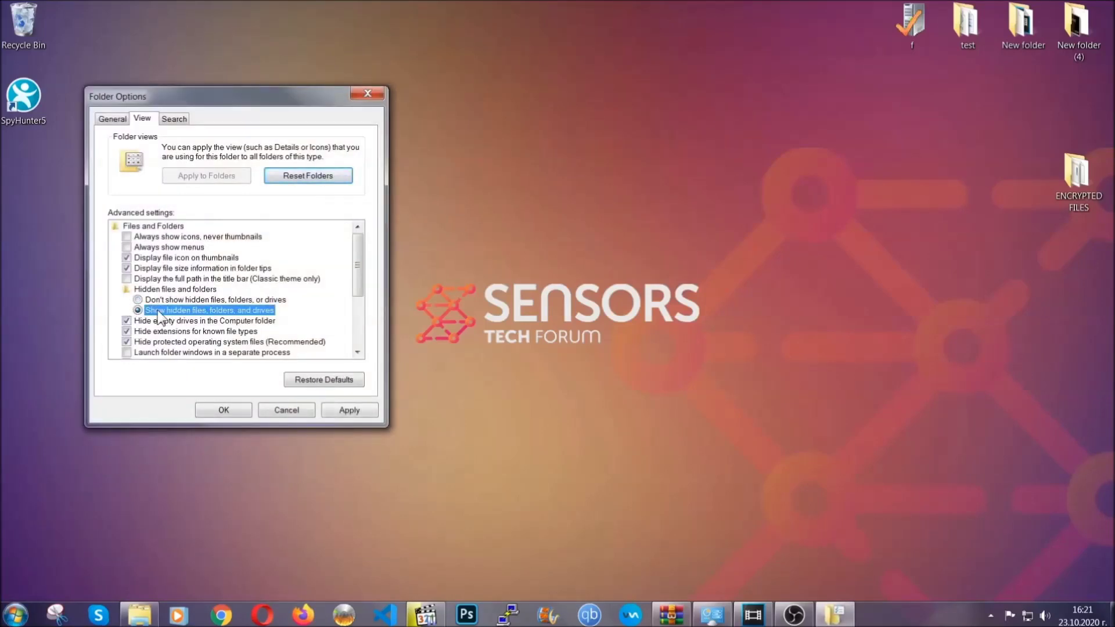
left_click(345, 413)
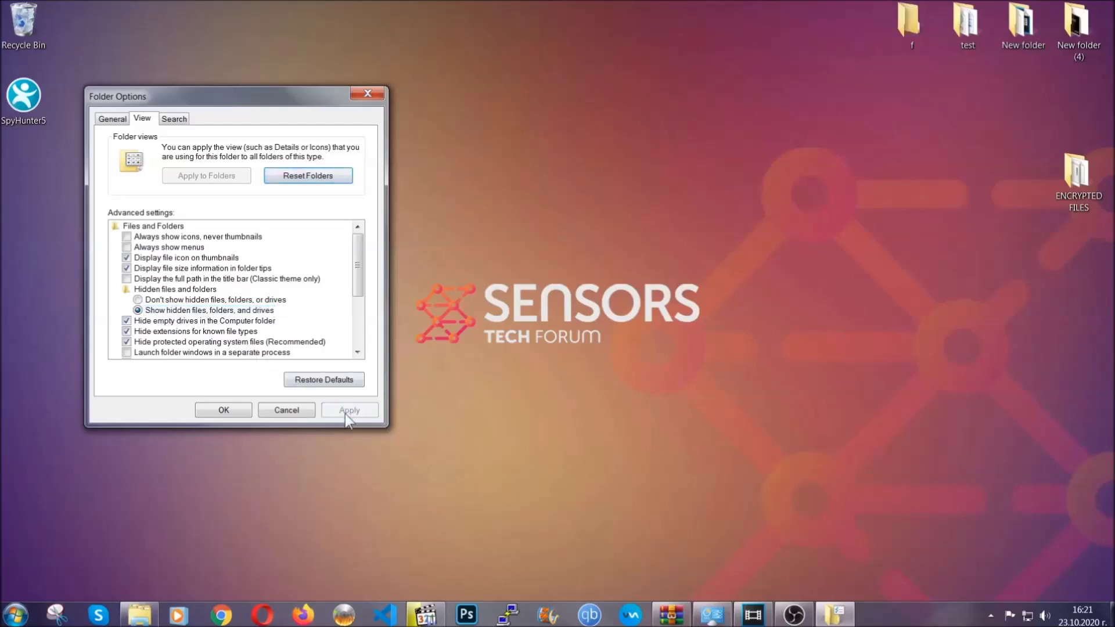
left_click(219, 409)
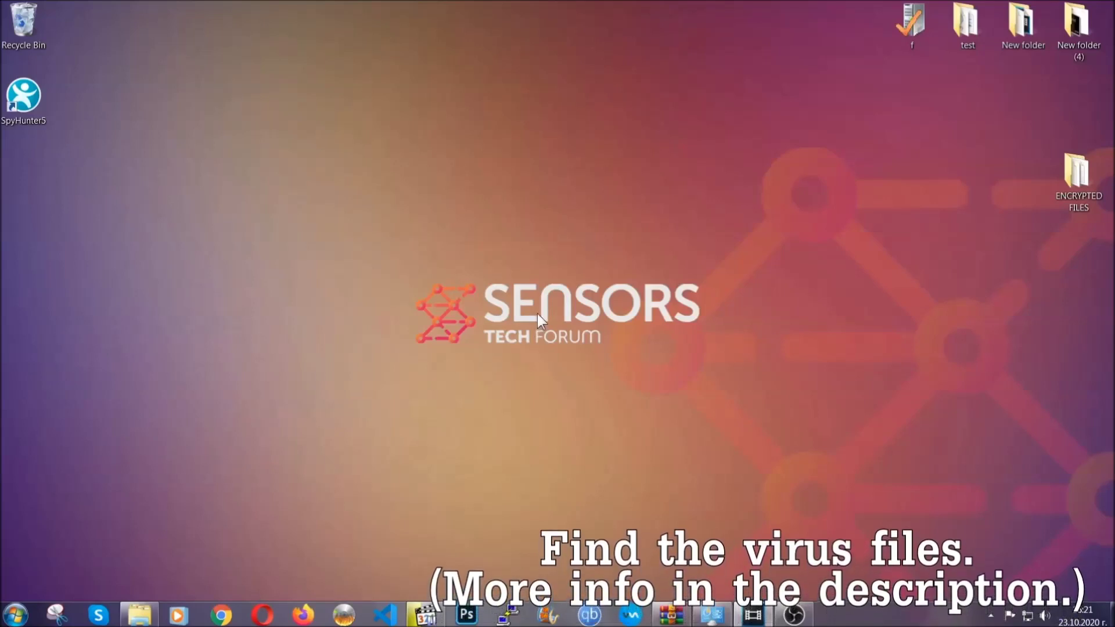
- Search Computer for 'fileextension:exe Example Vir' to locate the virus executable
left_click(16, 614)
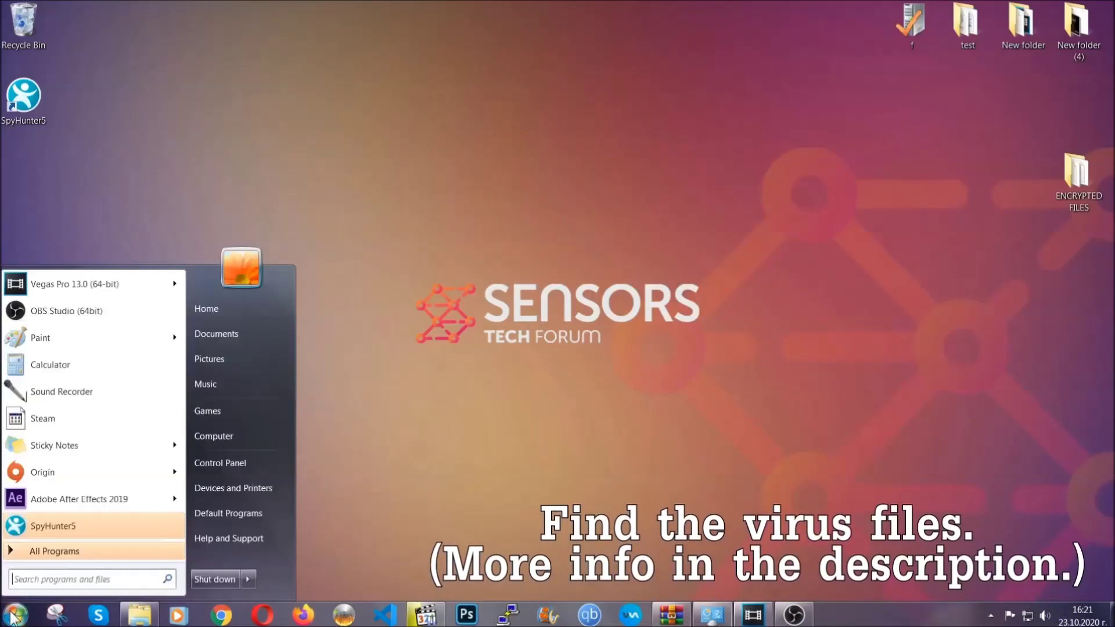
left_click(229, 435)
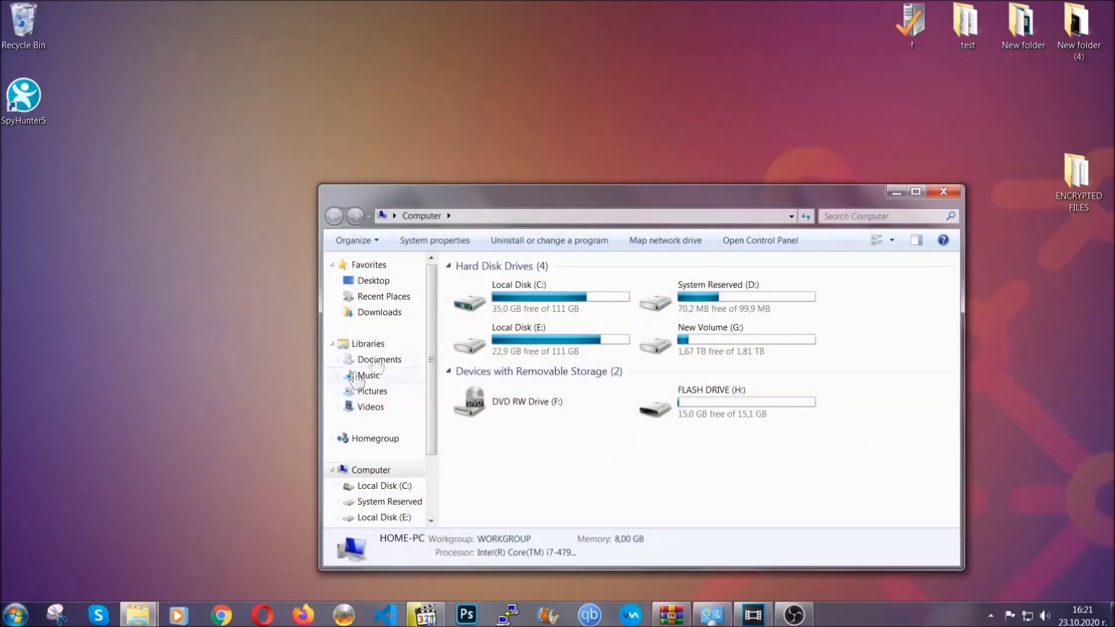
left_click_drag(606, 204, 533, 155)
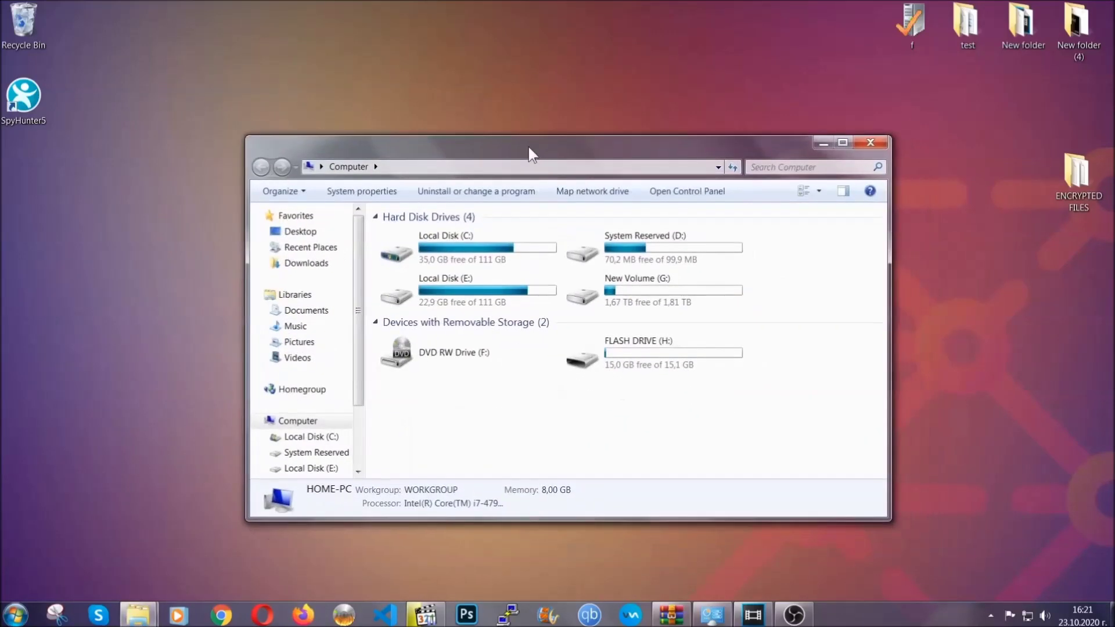
left_click(757, 168)
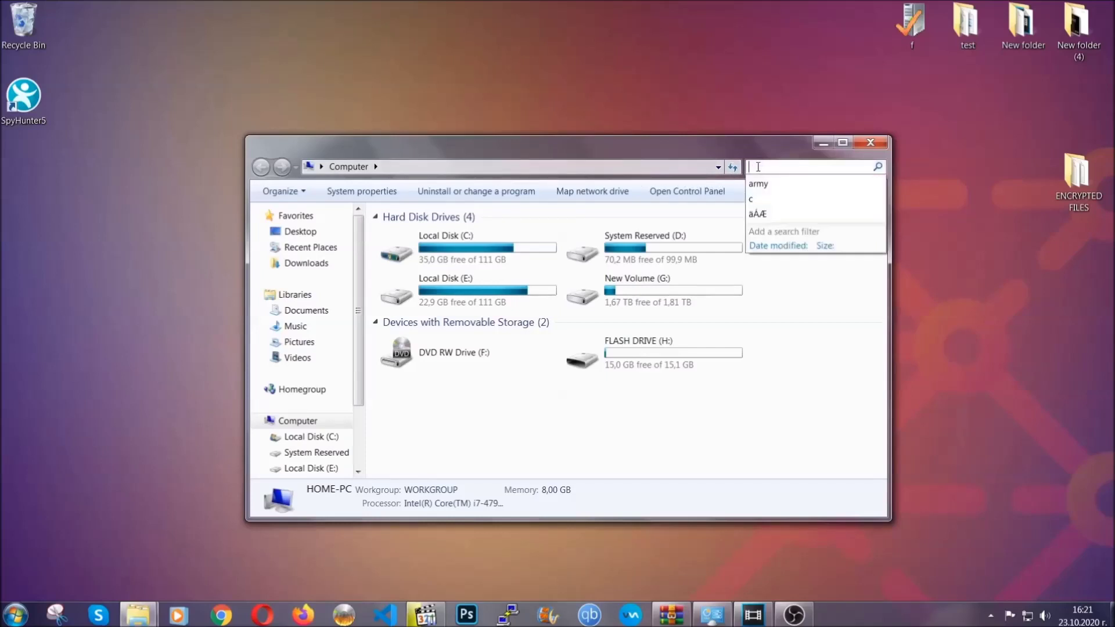
type("fileextension")
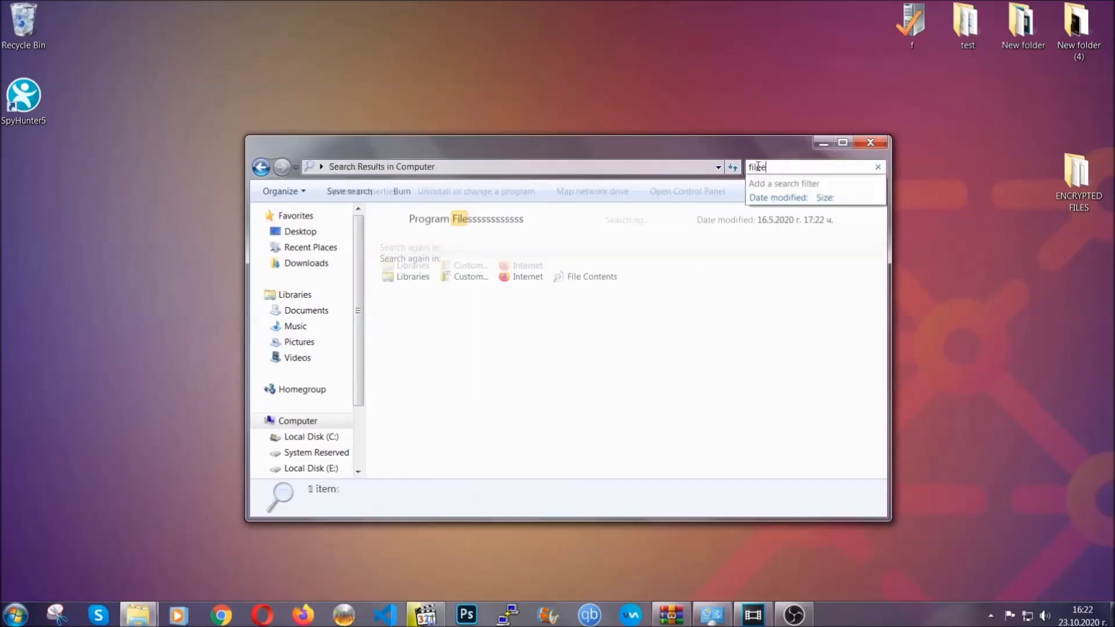
type(":exe ")
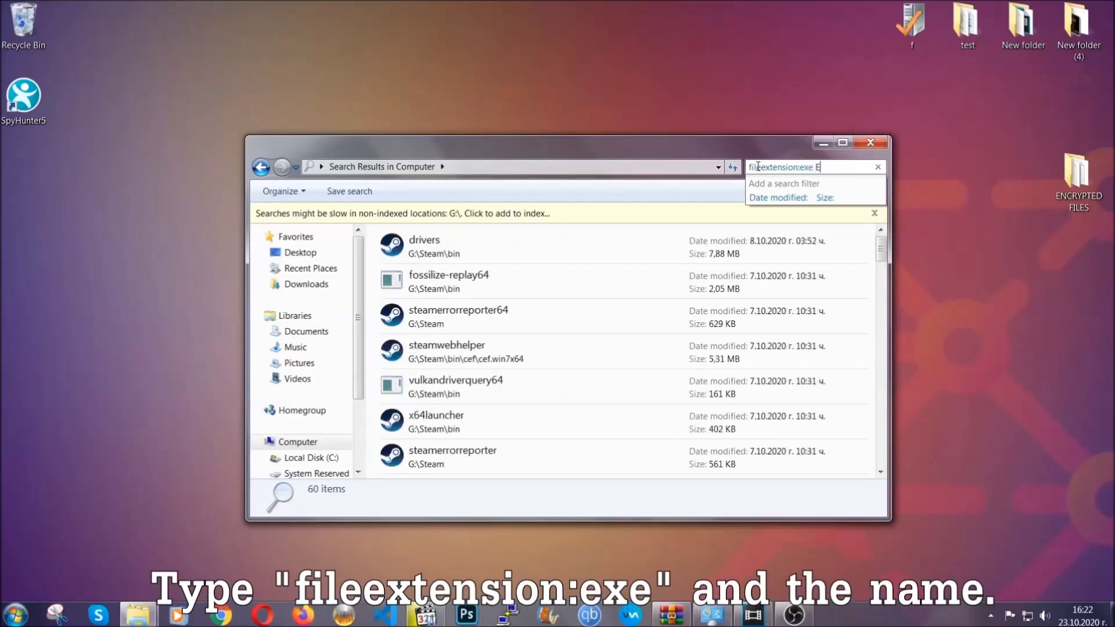
type("Example Virus Name")
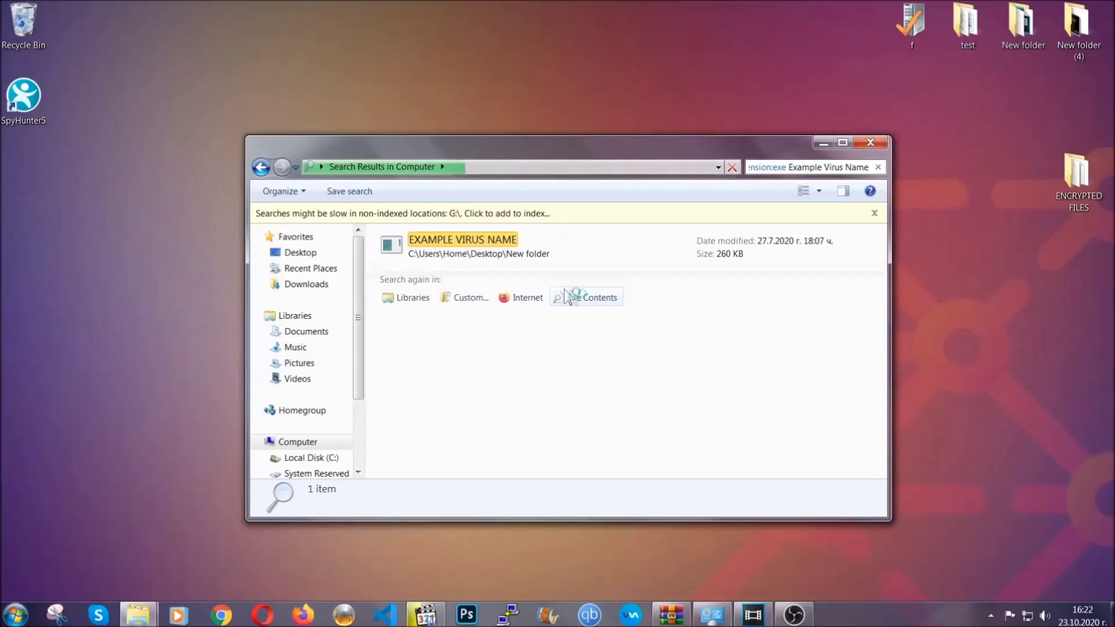
- Delete the EXAMPLE VIRUS NAME executable, close Explorer and open the Run dialog
left_click(486, 238)
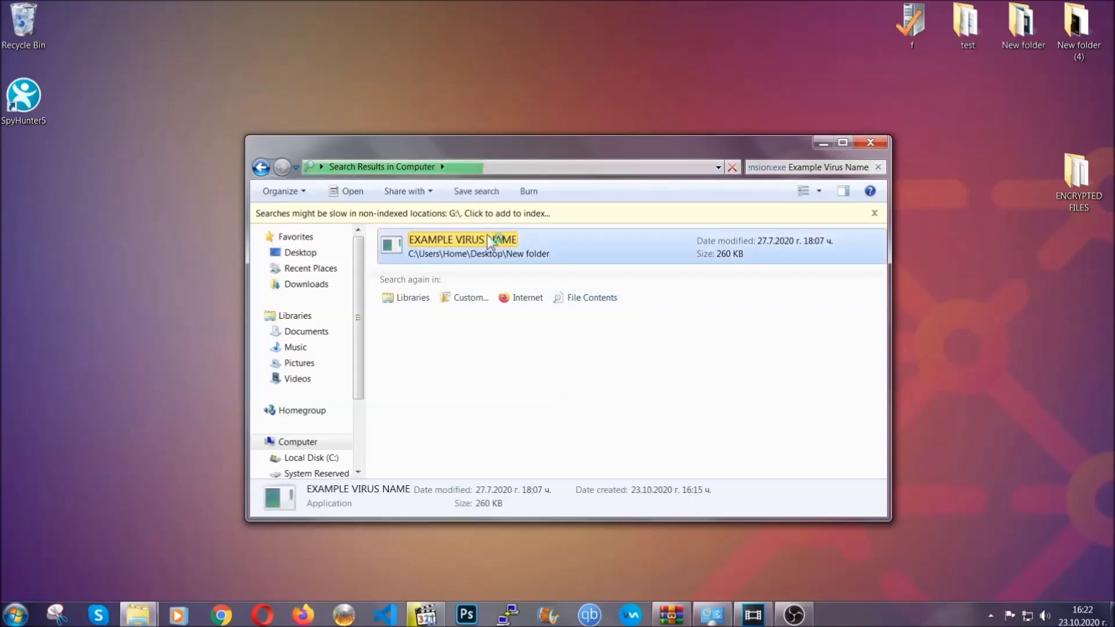
right_click(490, 244)
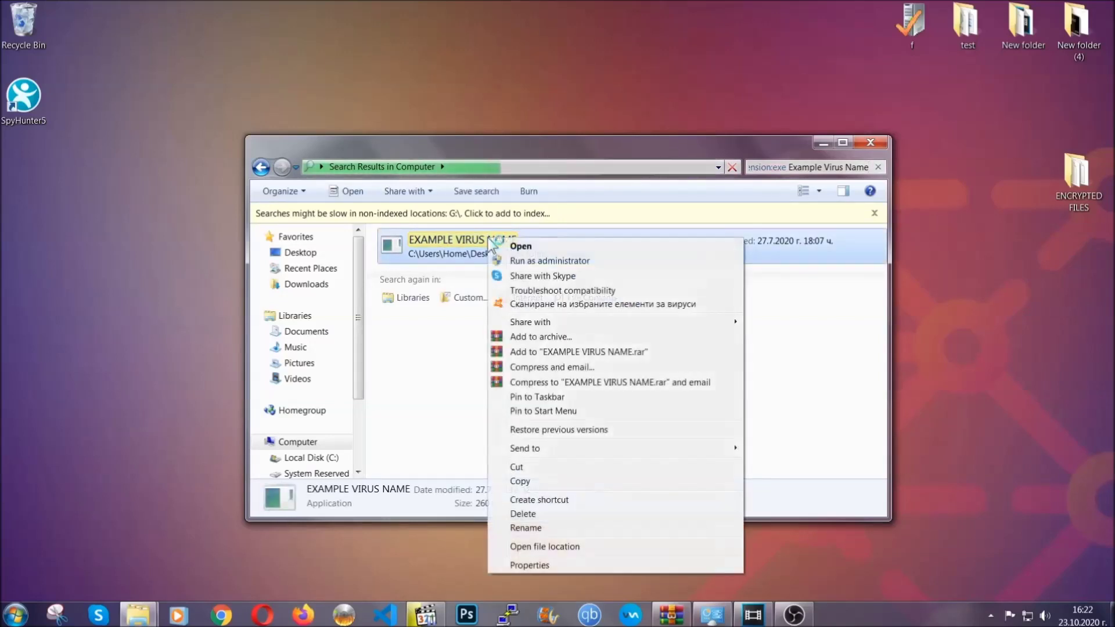
left_click(537, 514)
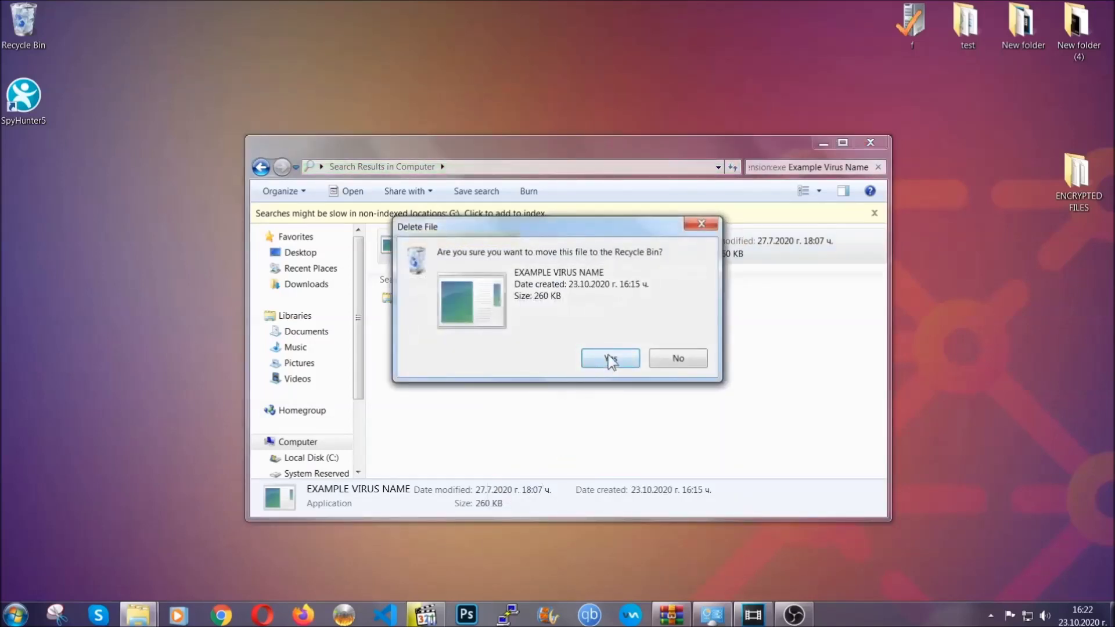
left_click(609, 360)
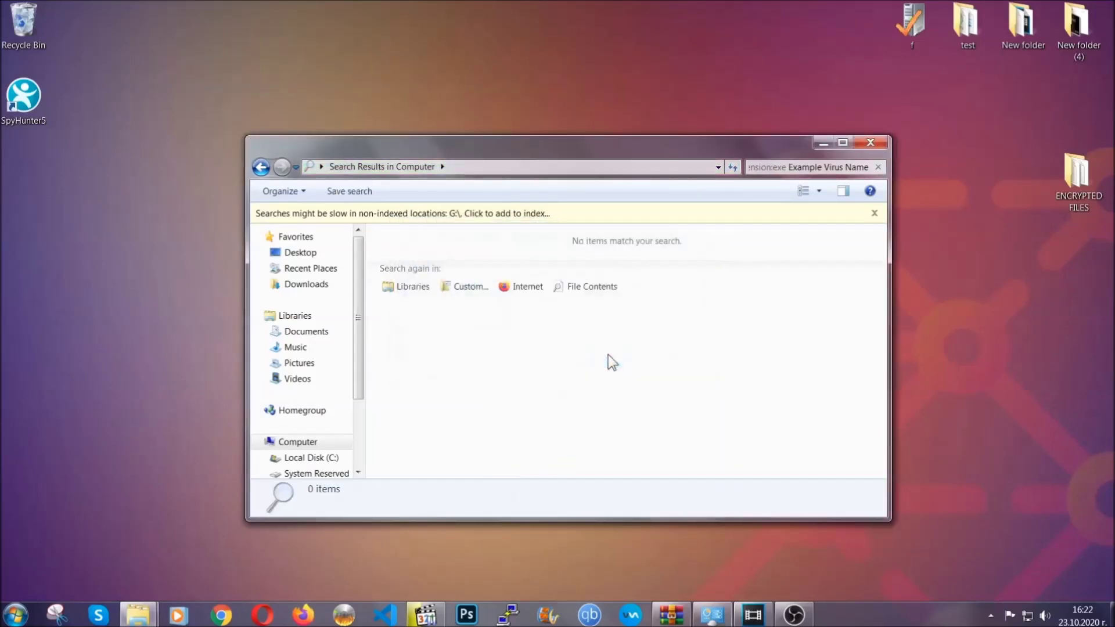
left_click(871, 142)
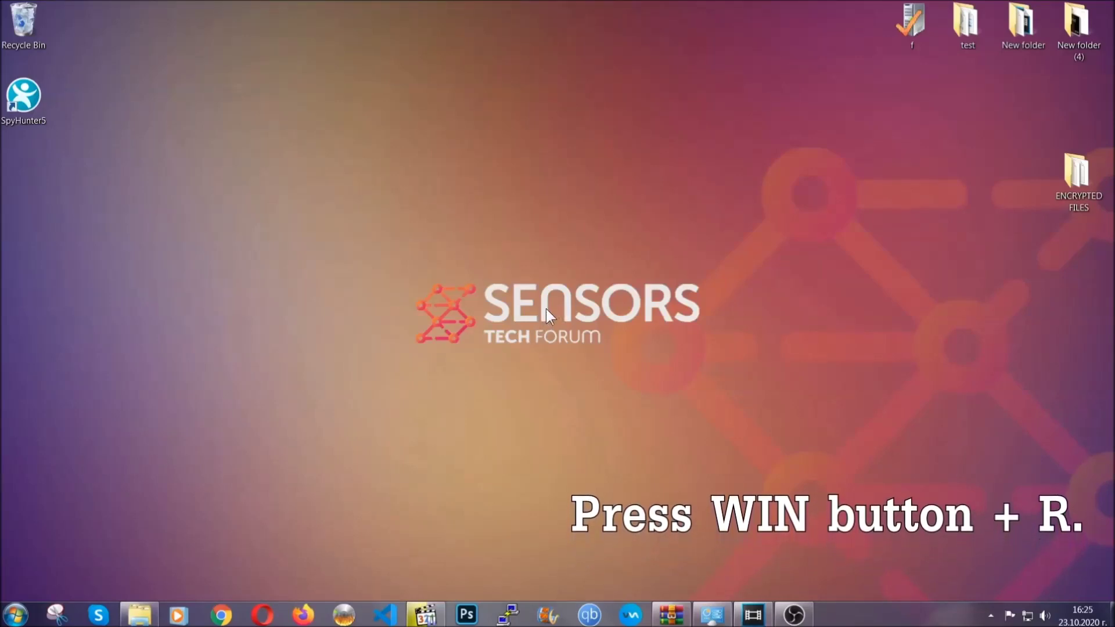
key("super+r")
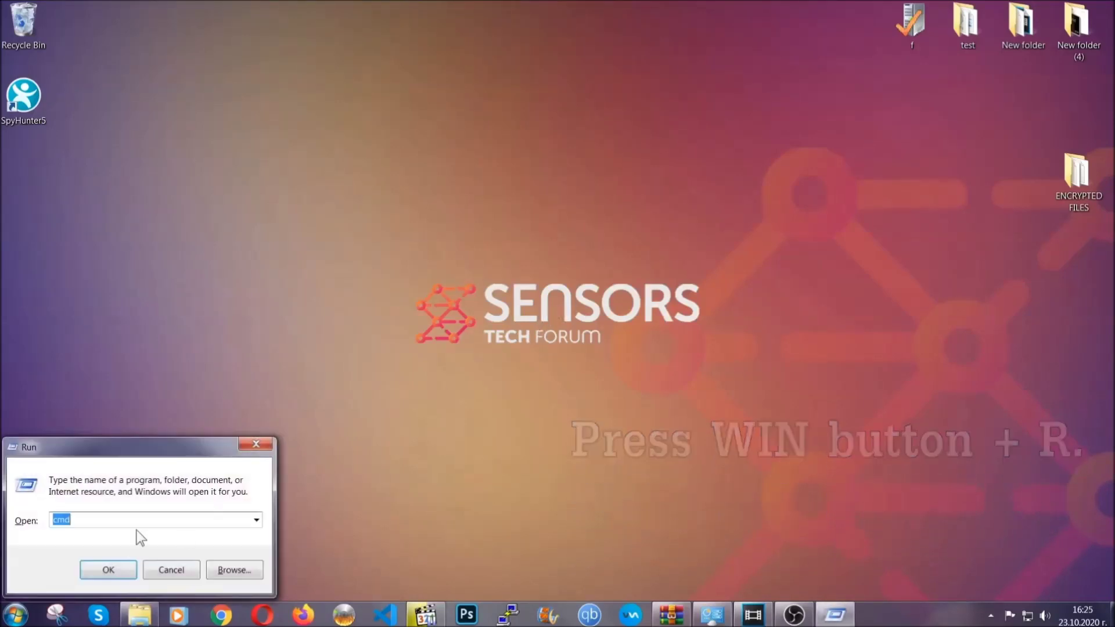
- Replace cmd with REGEDIT in the Run dialog to launch Registry Editor
left_click(119, 526)
key("BackSpace")
key("BackSpace")
key("BackSpace")
type("REGEDIT")
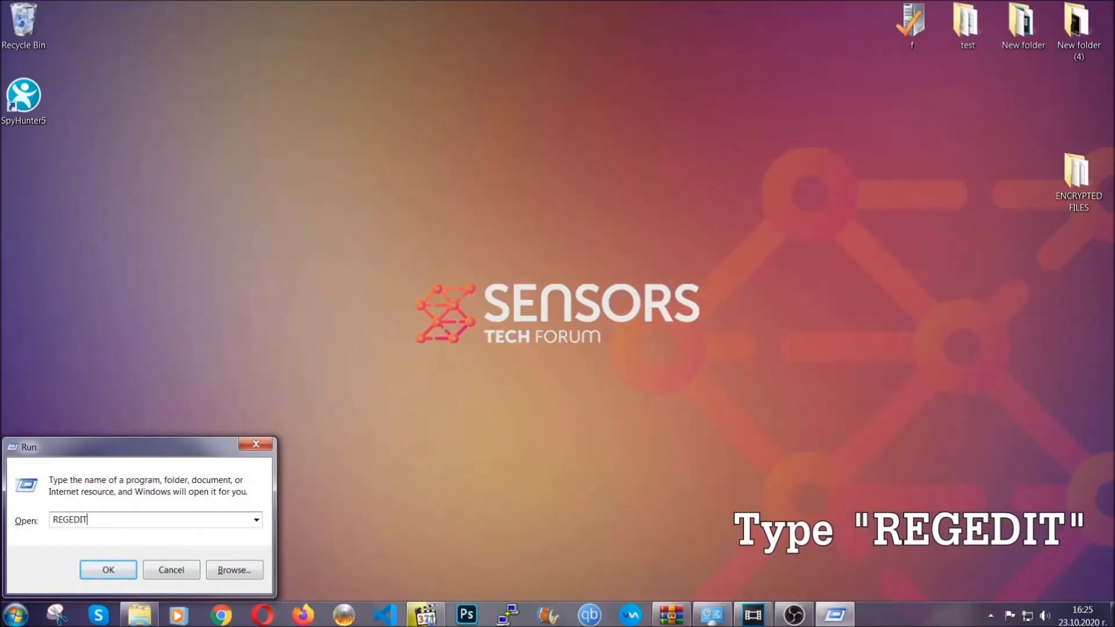
left_click(93, 569)
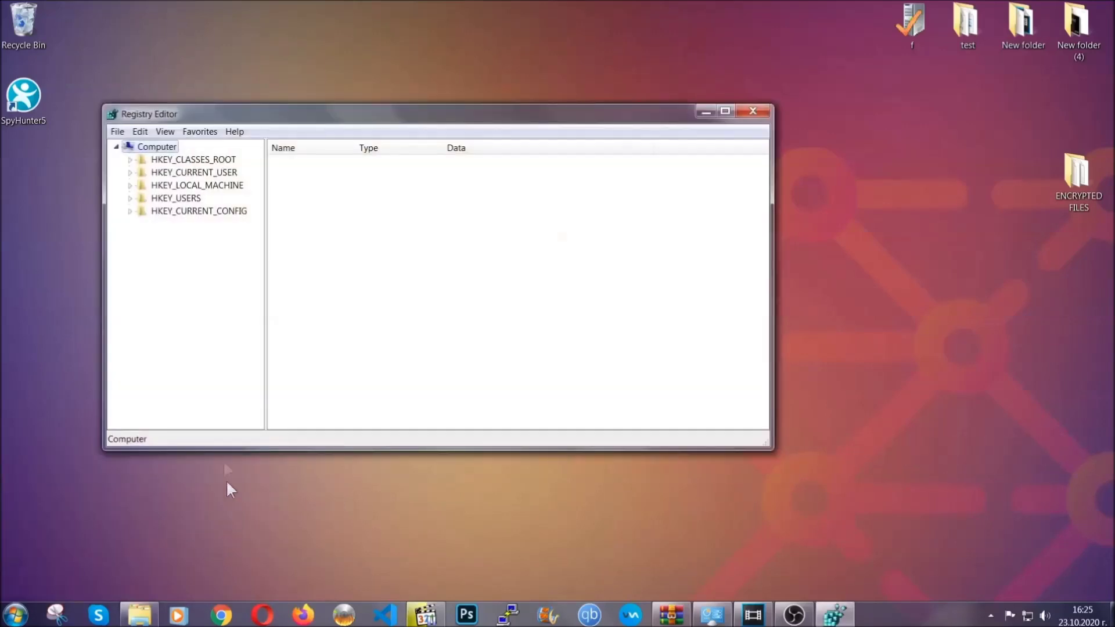
- Export the entire registry to the Desktop as BACKUP
left_click(118, 132)
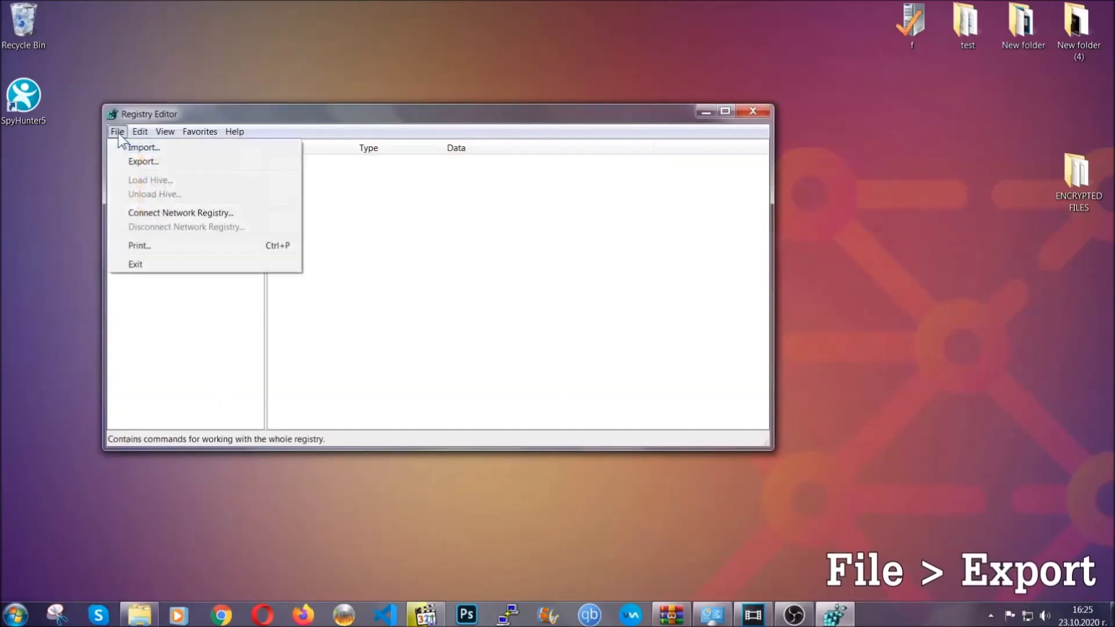
left_click(145, 161)
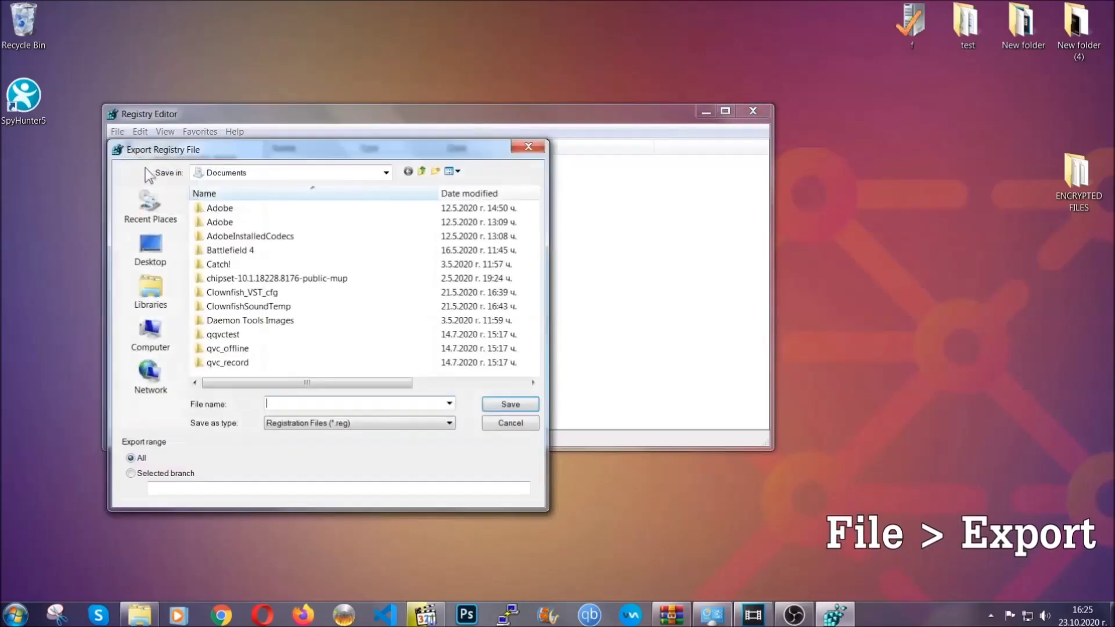
left_click(148, 249)
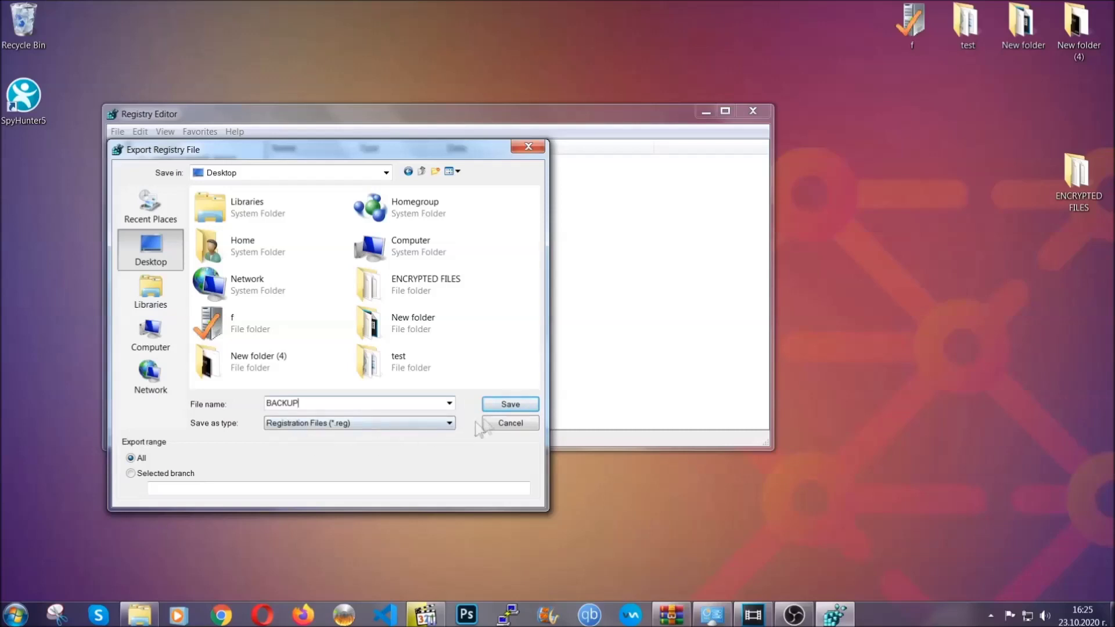
left_click(503, 406)
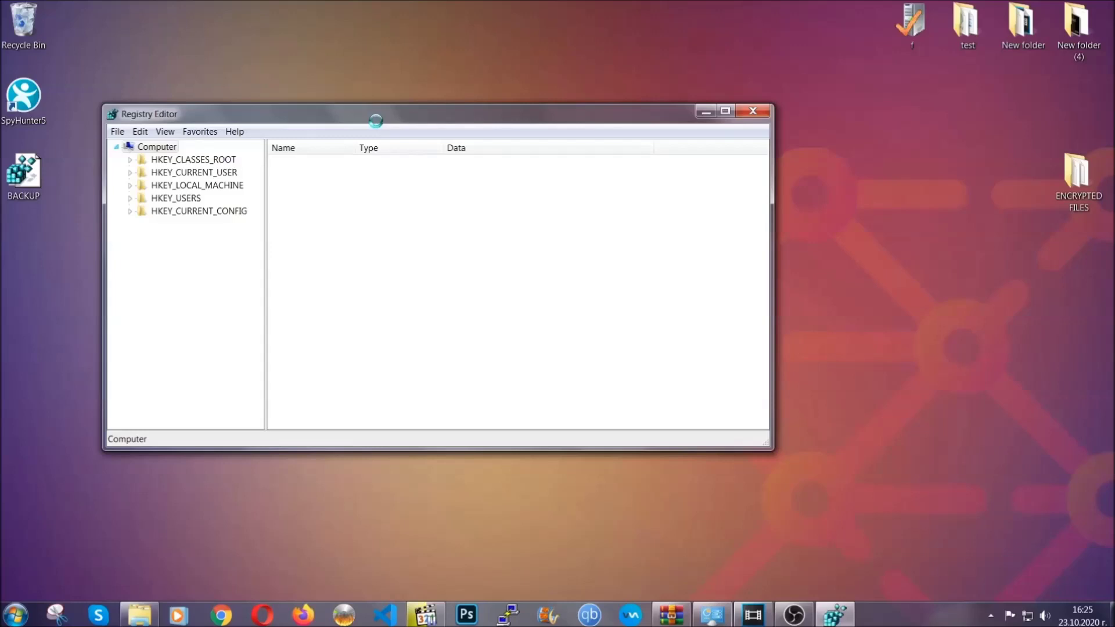
left_click_drag(375, 121, 485, 156)
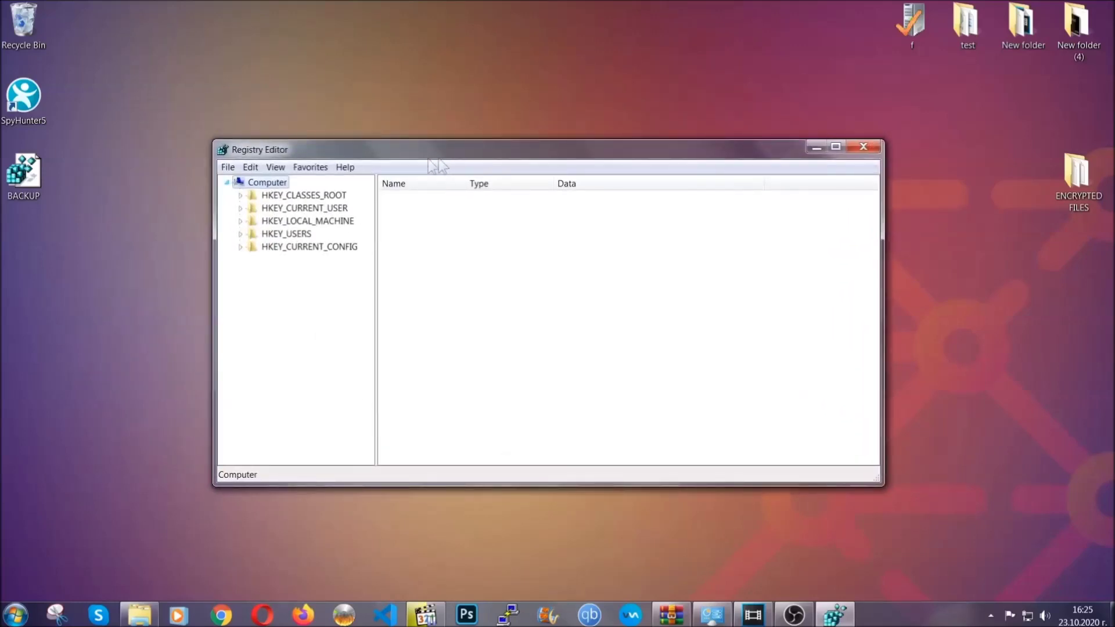
- Find the 'RunOnce' key, reaching HKCU\Software\Microsoft\Windows\CurrentVersion\RunOnce
left_click(228, 167)
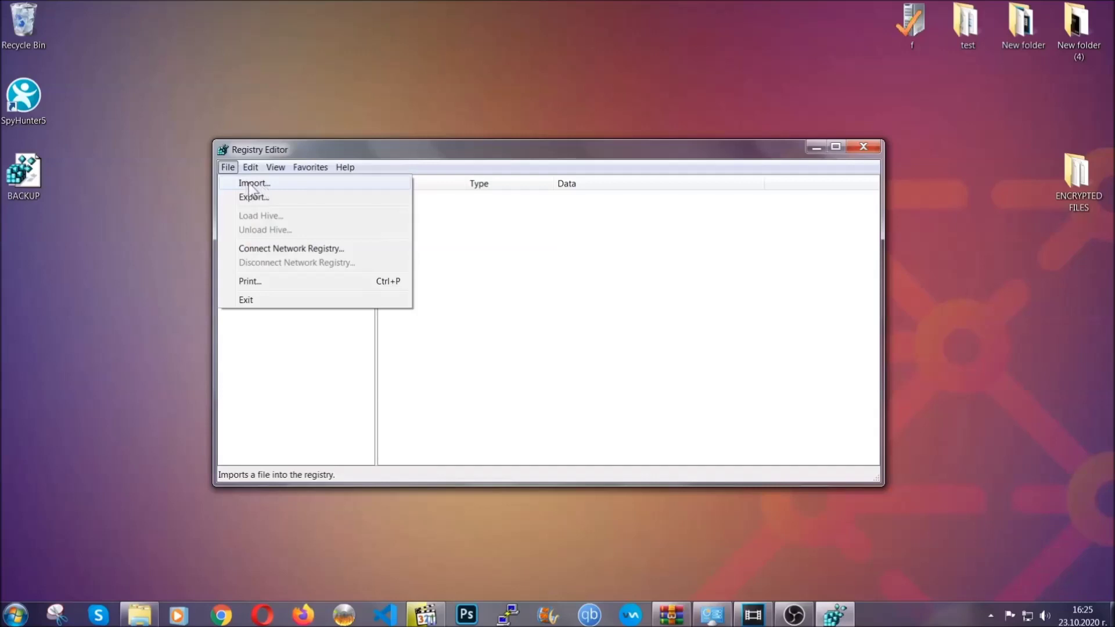
left_click(229, 168)
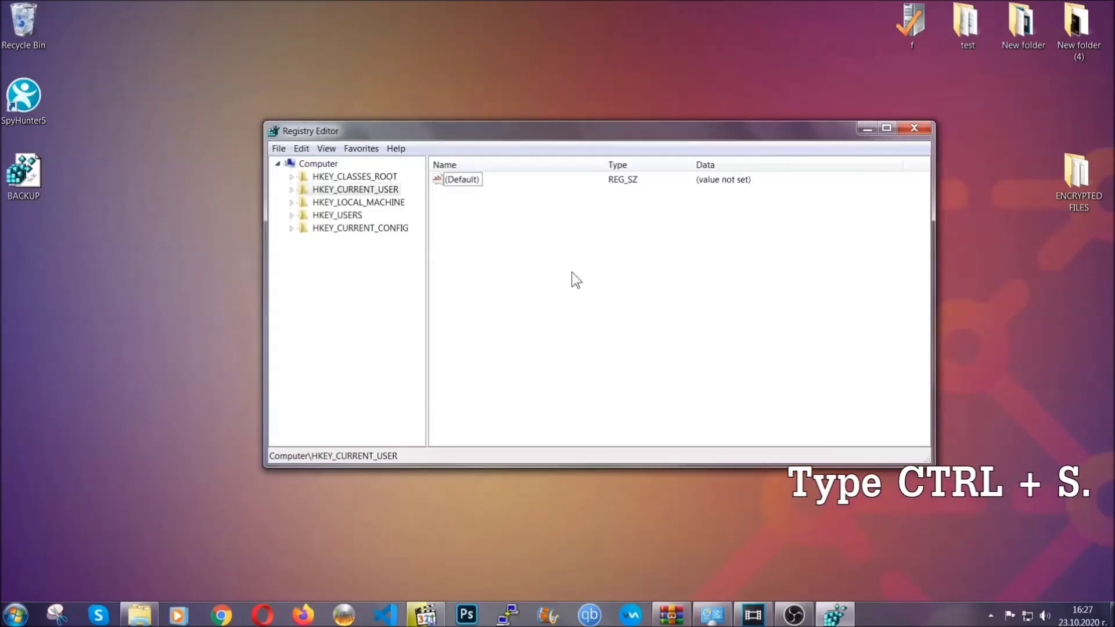
key("ctrl+f")
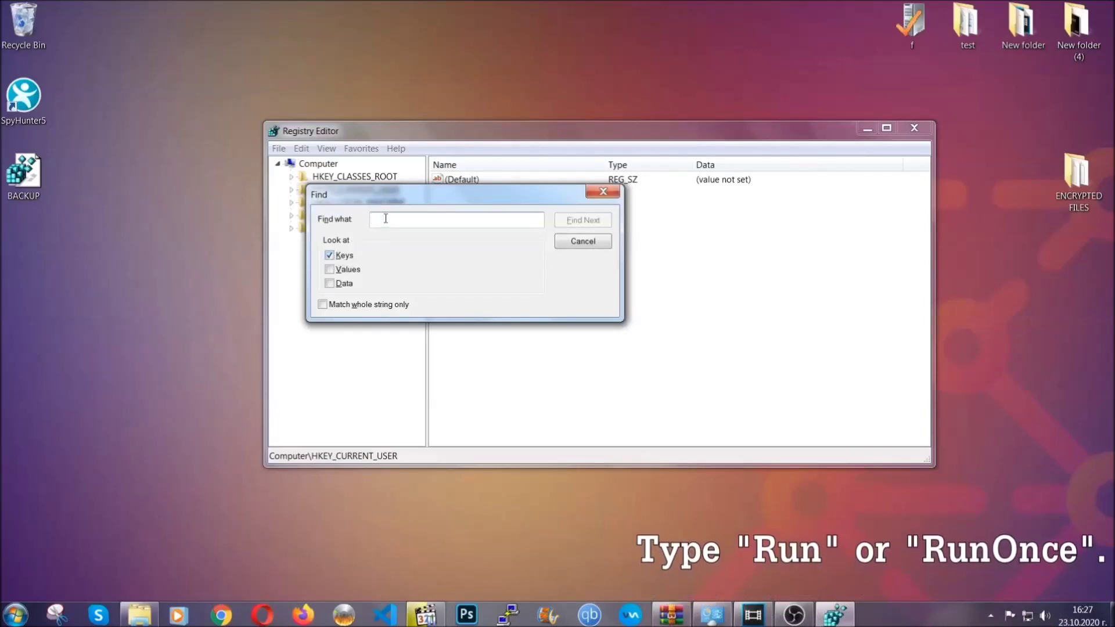
type("RunO")
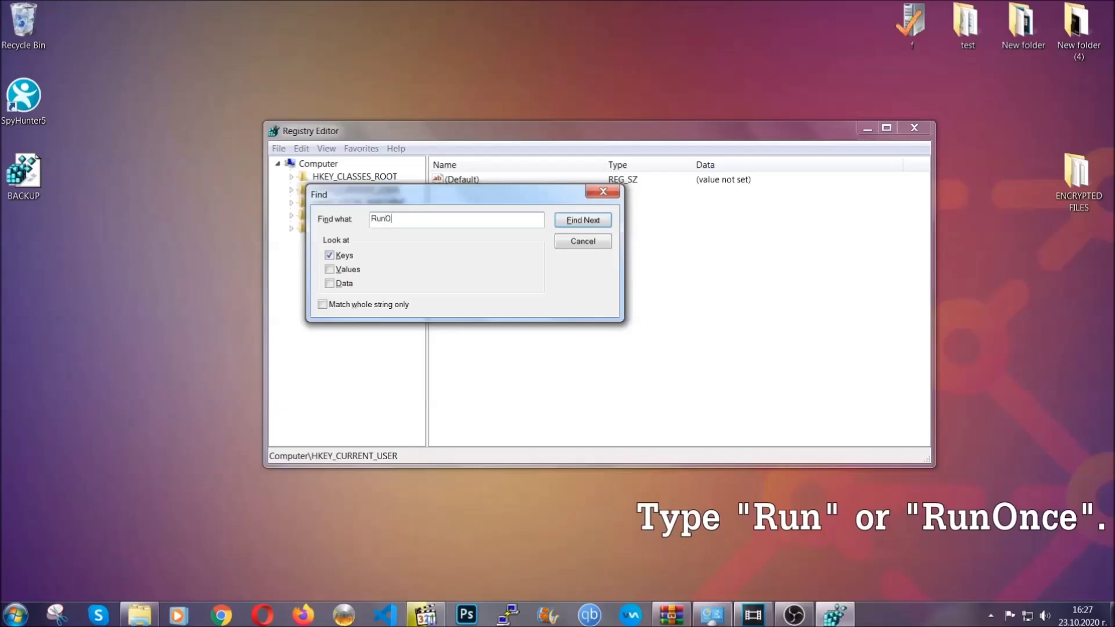
type("nce")
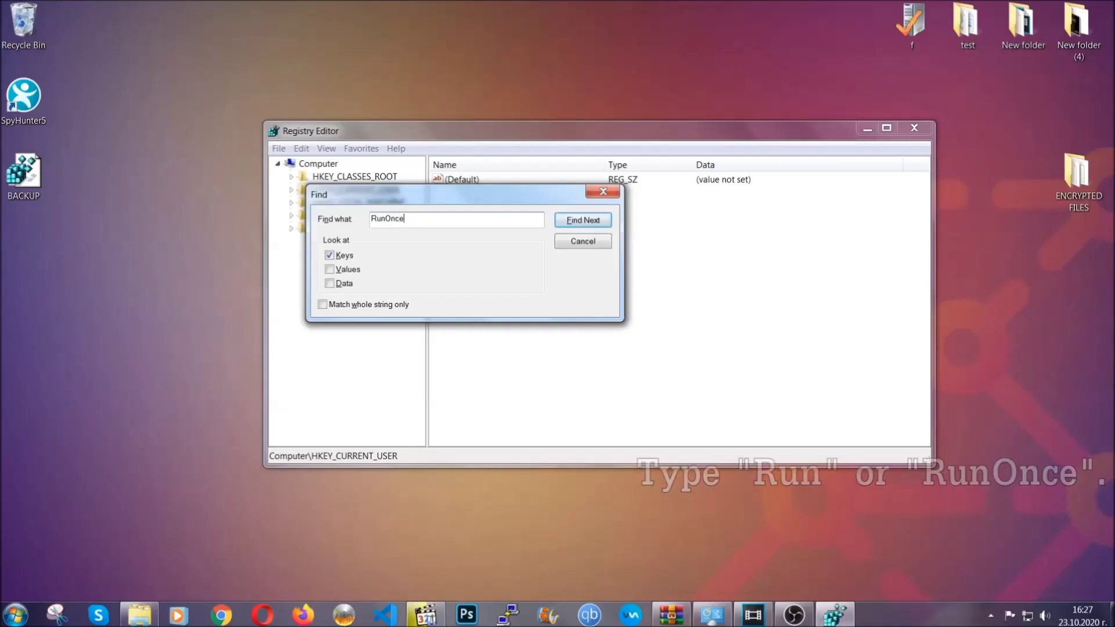
left_click(595, 223)
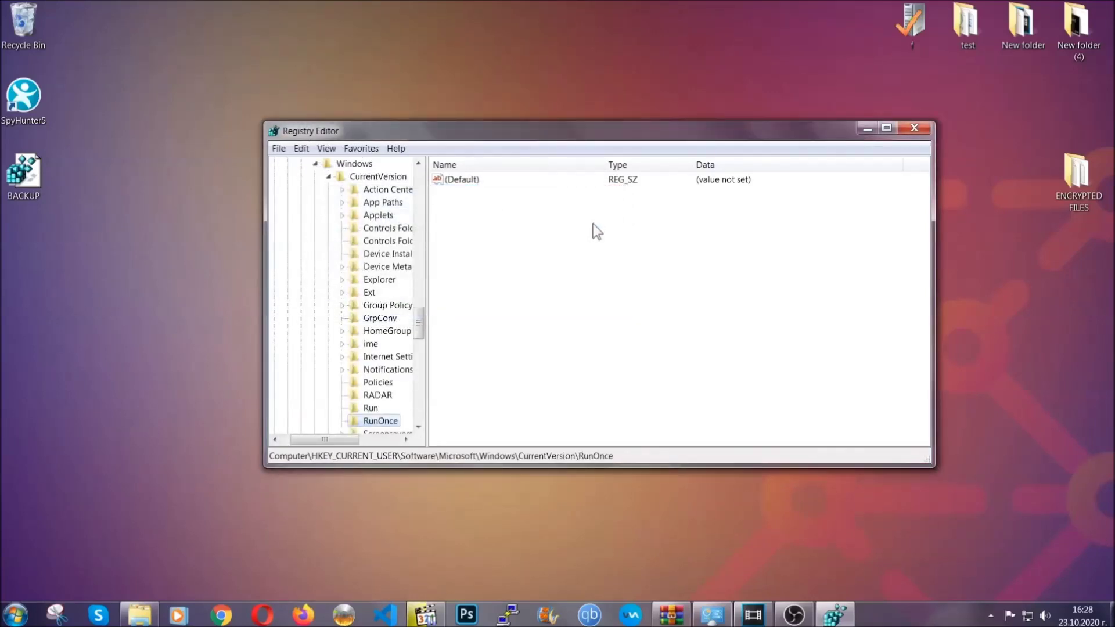
- Delete the THE VIRUS value from the HKCU CurrentVersion\Run startup key
left_click_drag(421, 316, 419, 333)
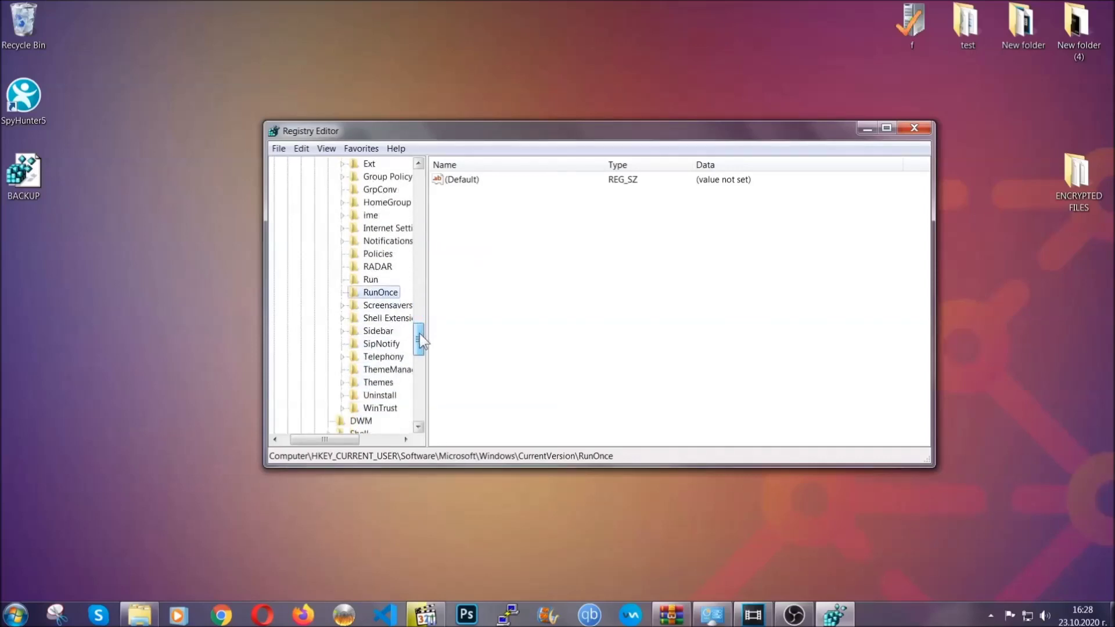
left_click(371, 279)
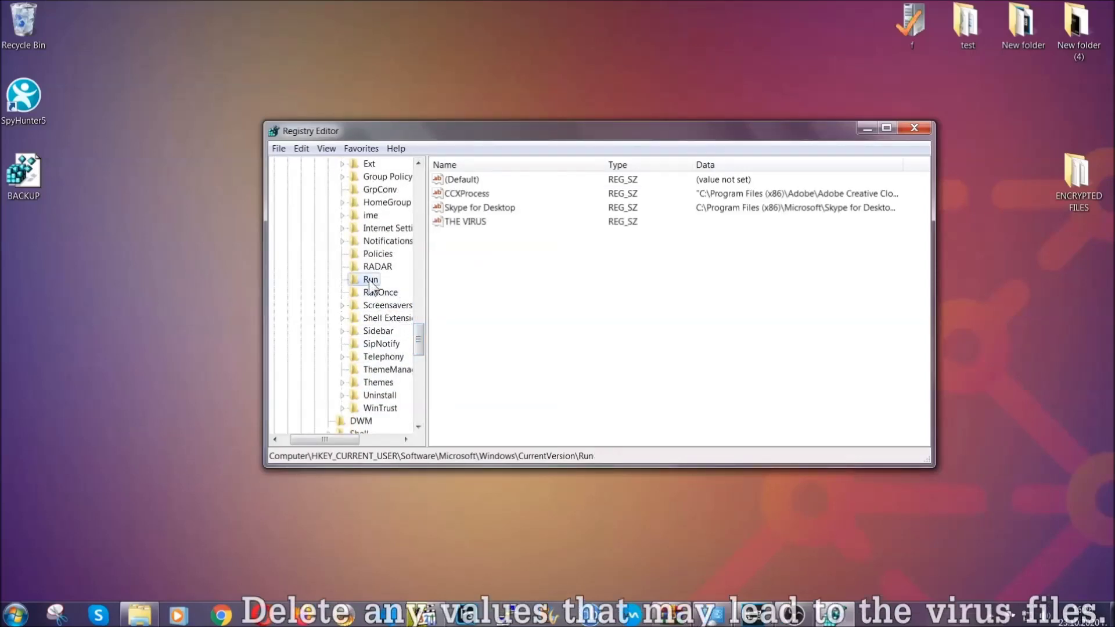
left_click(457, 223)
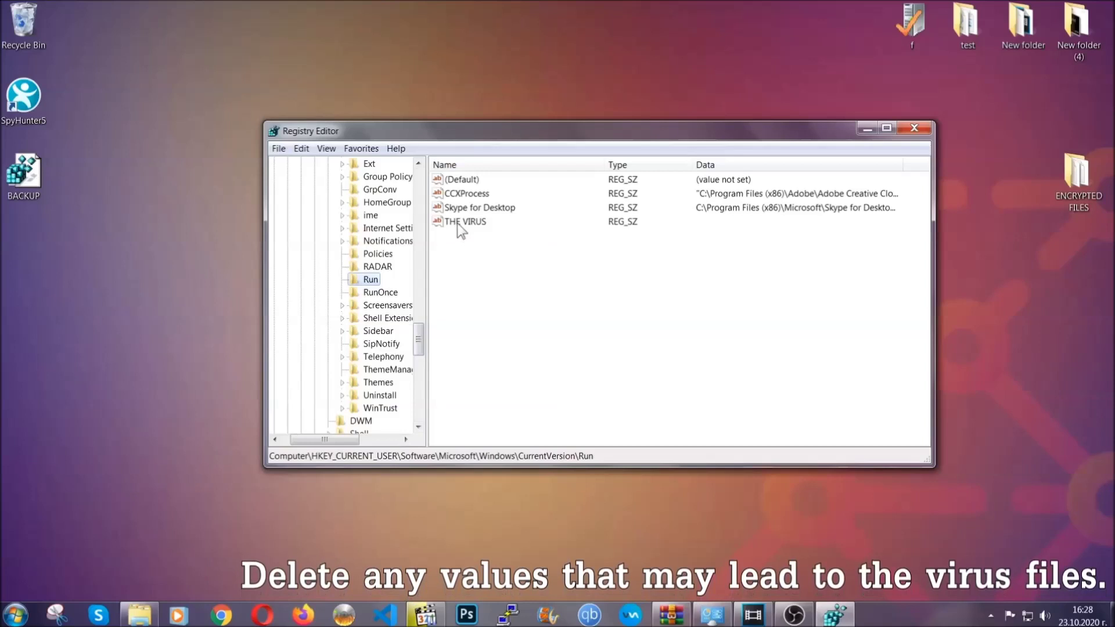
right_click(458, 223)
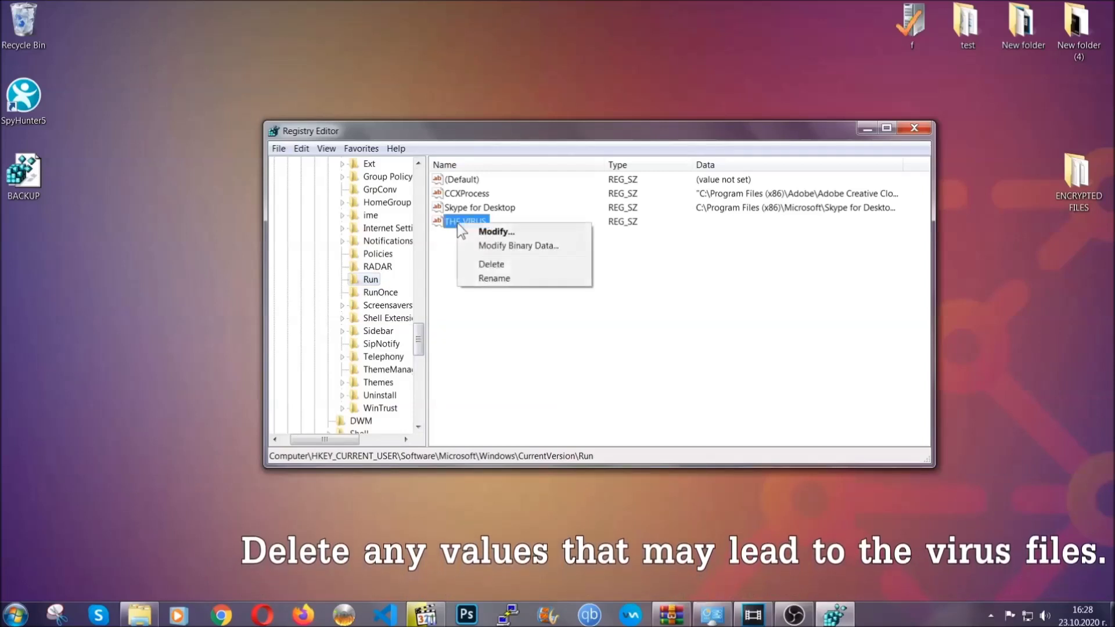
left_click(478, 264)
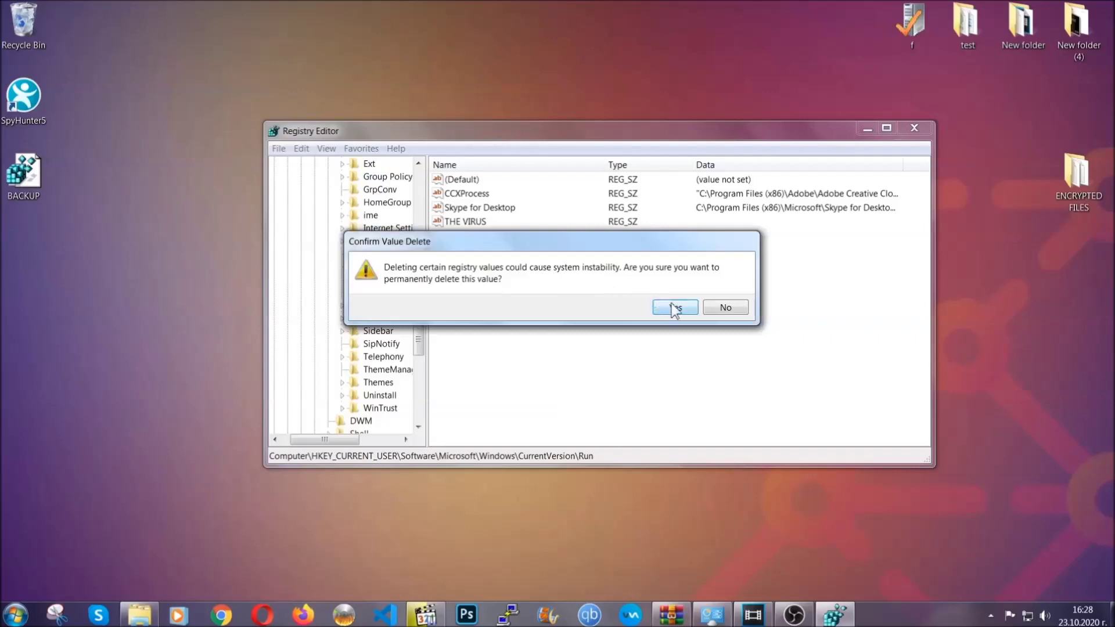
left_click(675, 308)
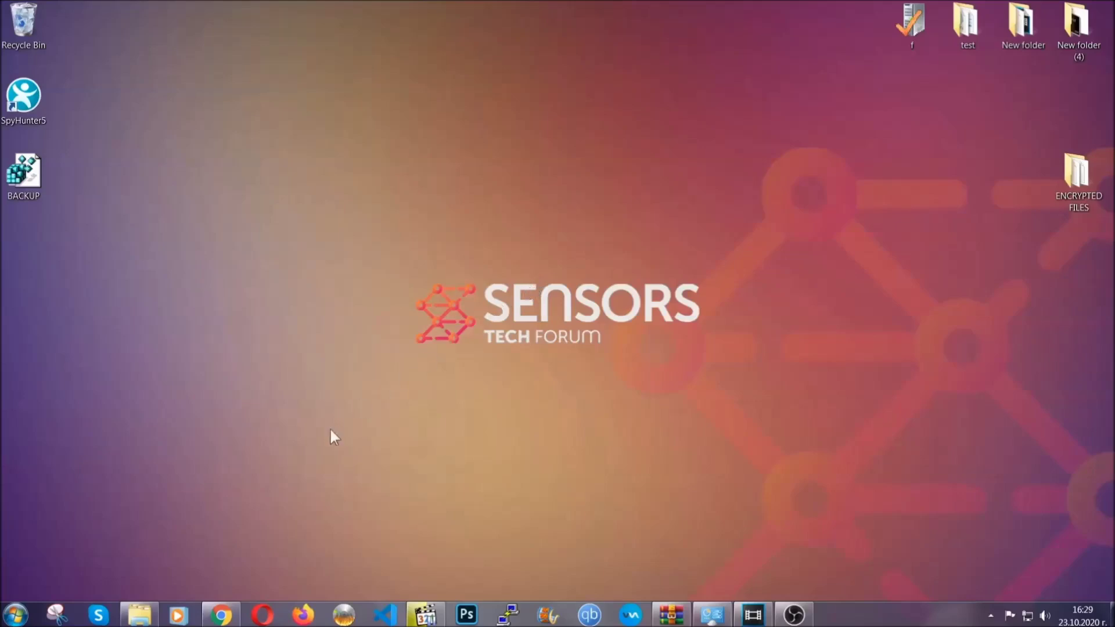
- In the SensorsTechForum recovery article, expand Method 2 – Restore Data via Windows Backup
left_click(220, 615)
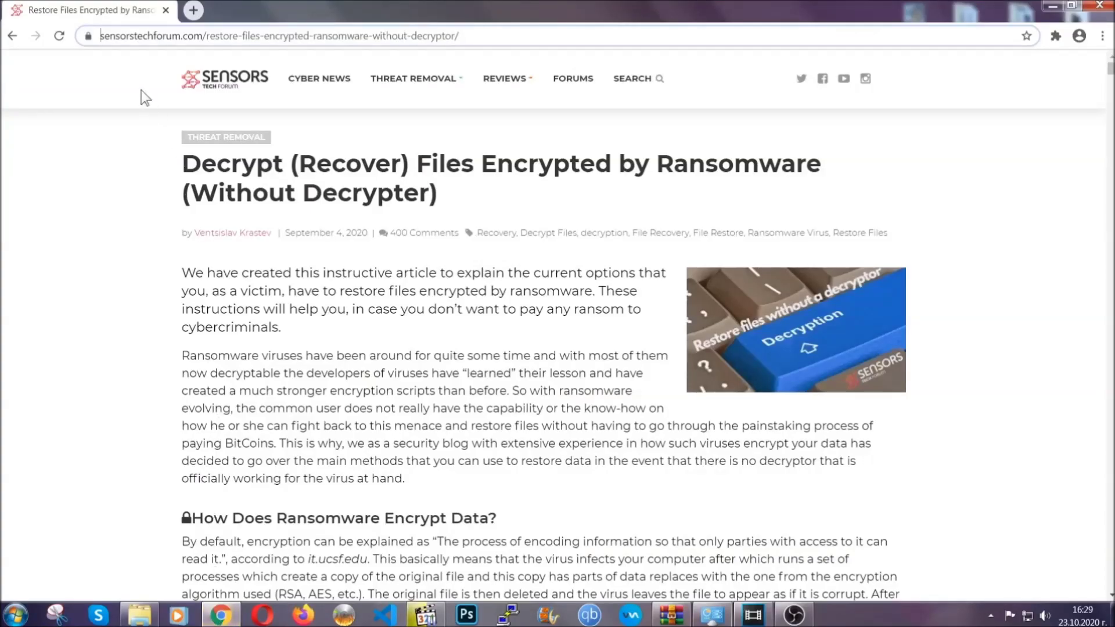
left_click_drag(102, 36, 502, 41)
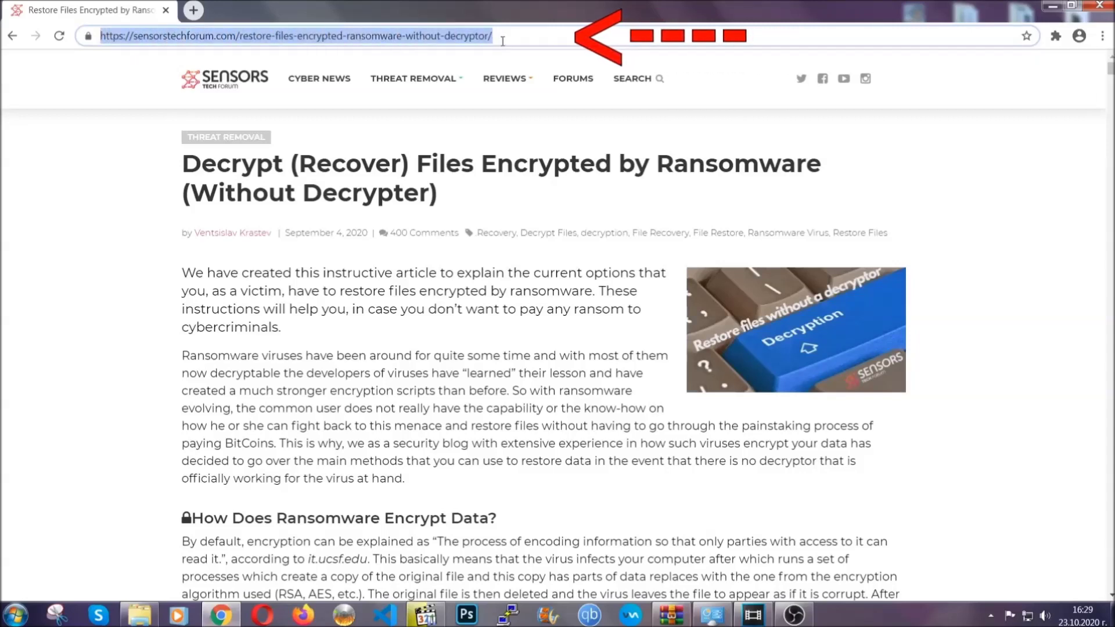
mouse_move(504, 113)
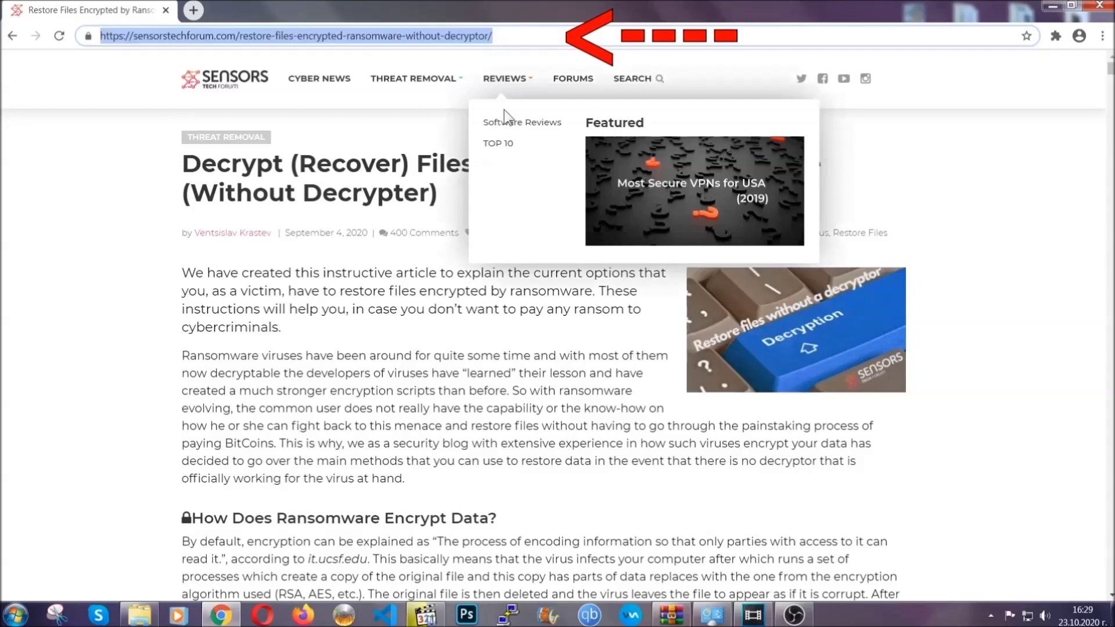
scroll(573, 316, "down", 5)
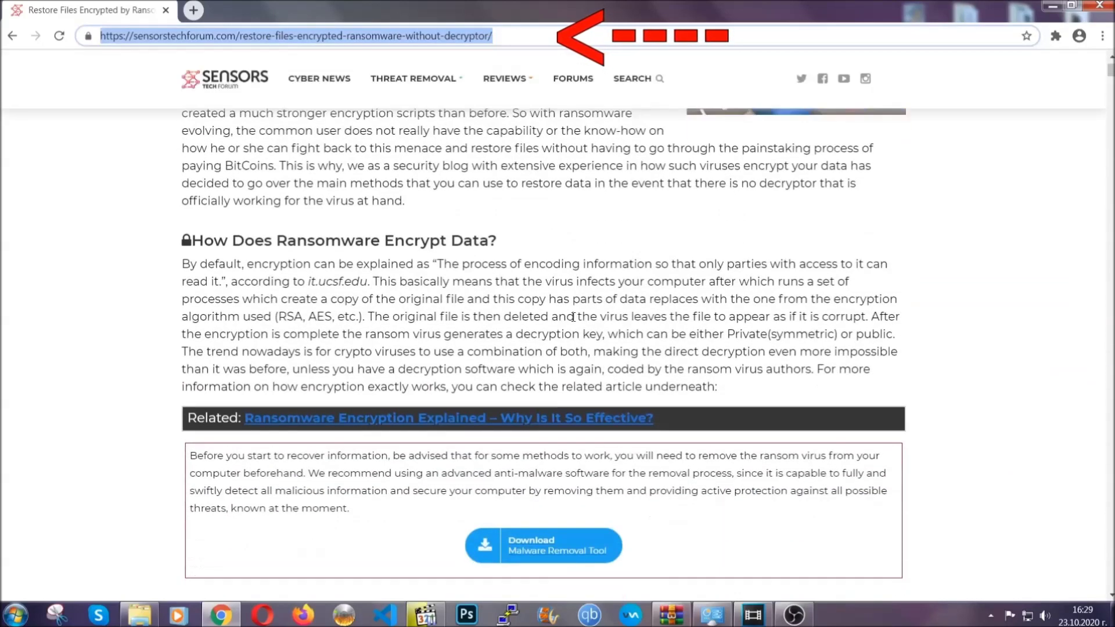
scroll(573, 316, "down", 6)
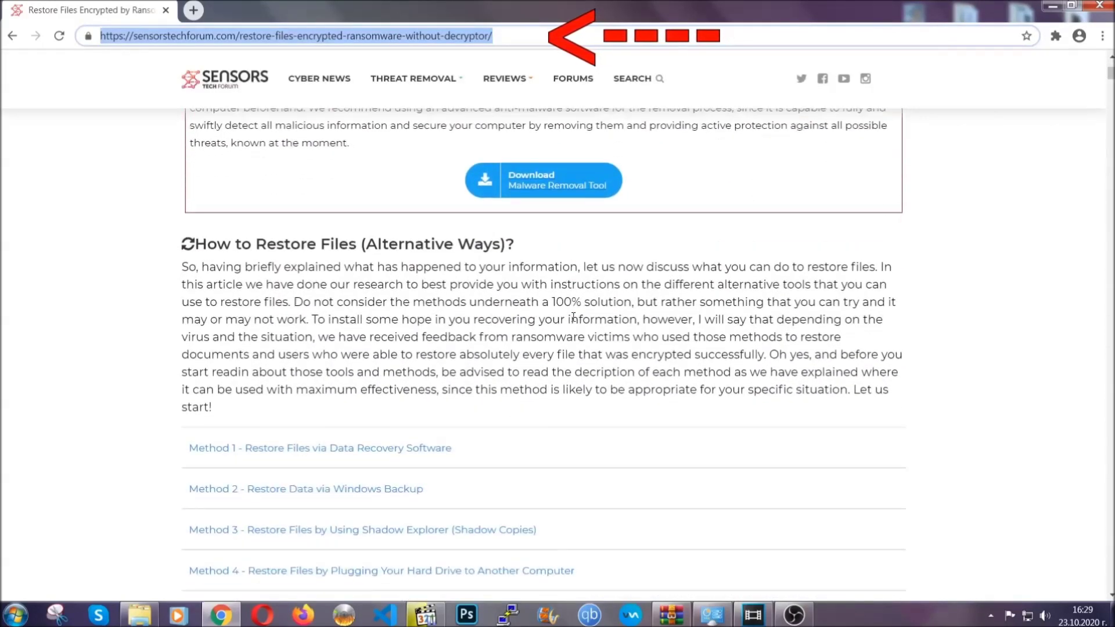
scroll(575, 317, "down", 1)
scroll(577, 321, "down", 2)
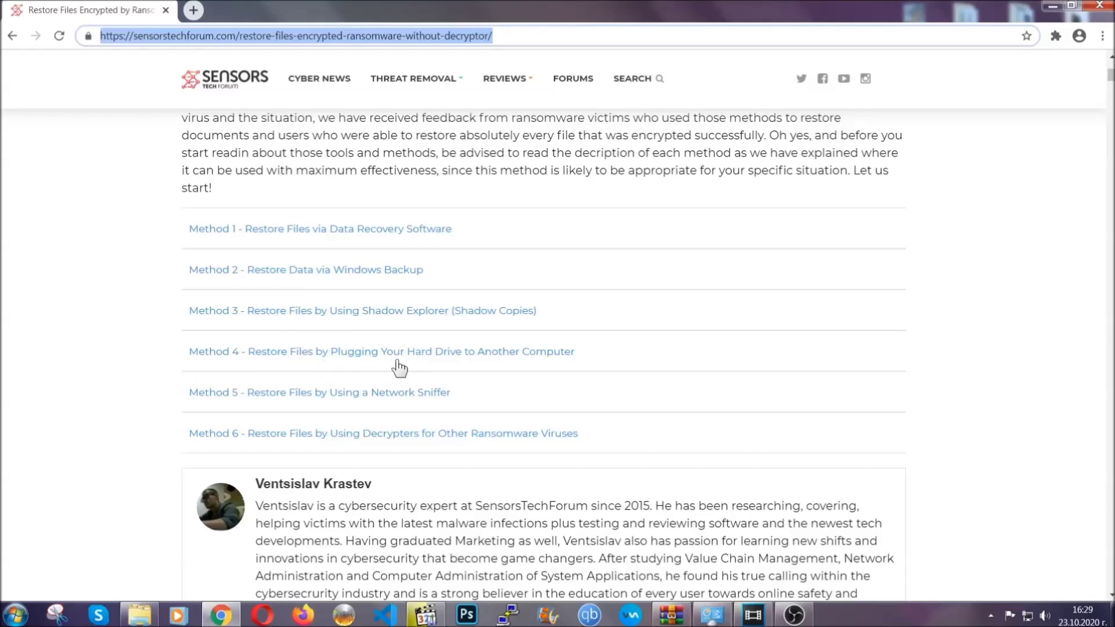
left_click(348, 269)
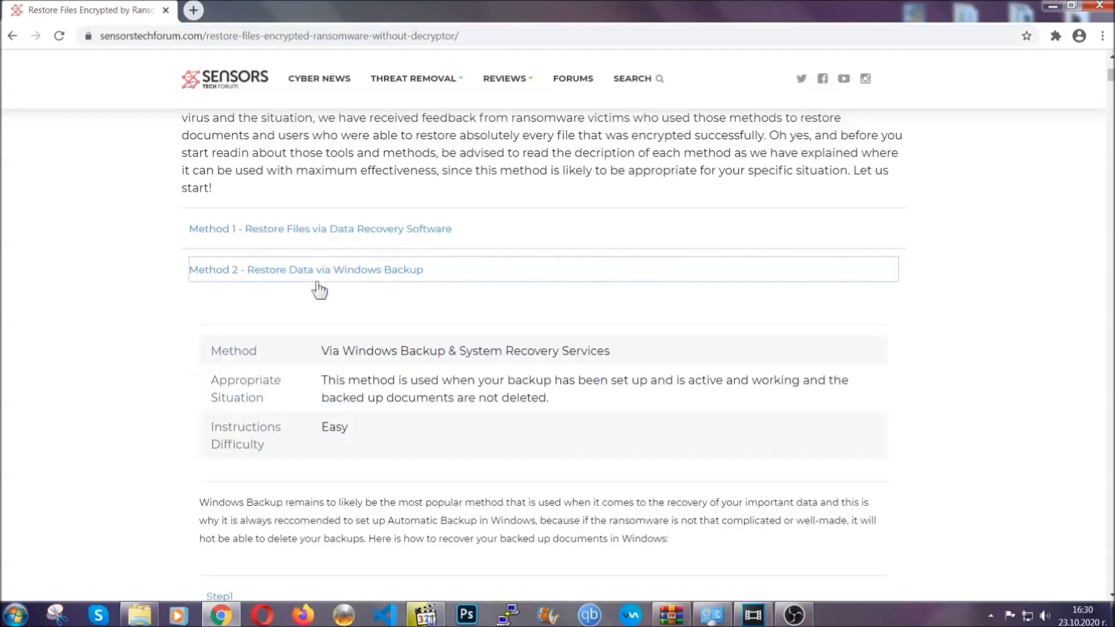
- Expand Step1, Step2 and Step3 under Method 2 of the article
left_click_drag(332, 332, 391, 441)
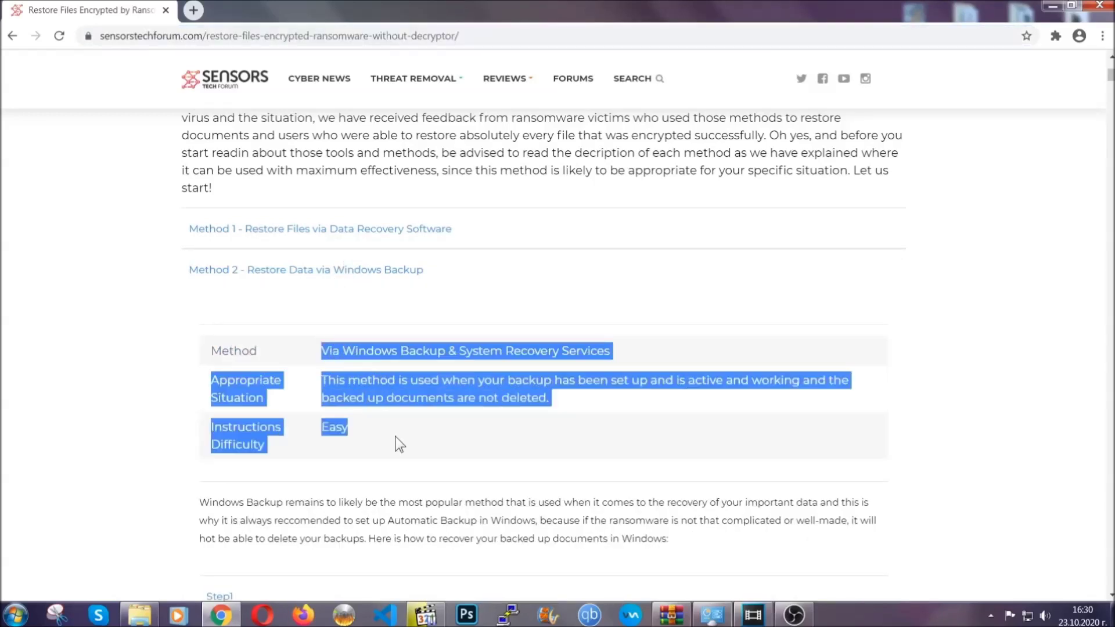
left_click(399, 433)
scroll(398, 433, "down", 4)
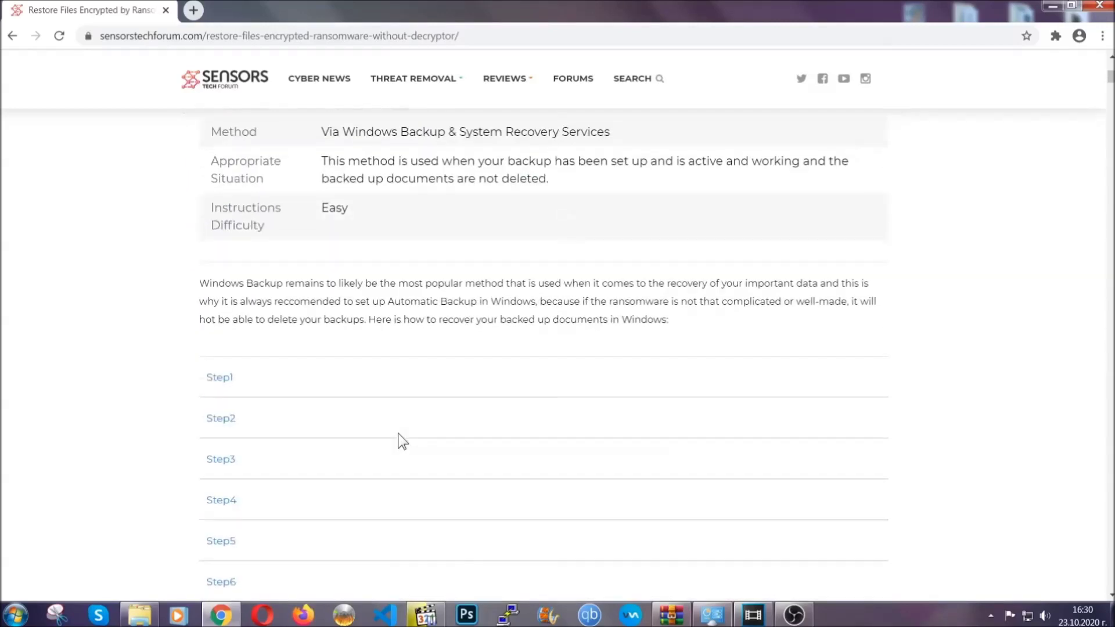
scroll(398, 433, "down", 1)
left_click(228, 304)
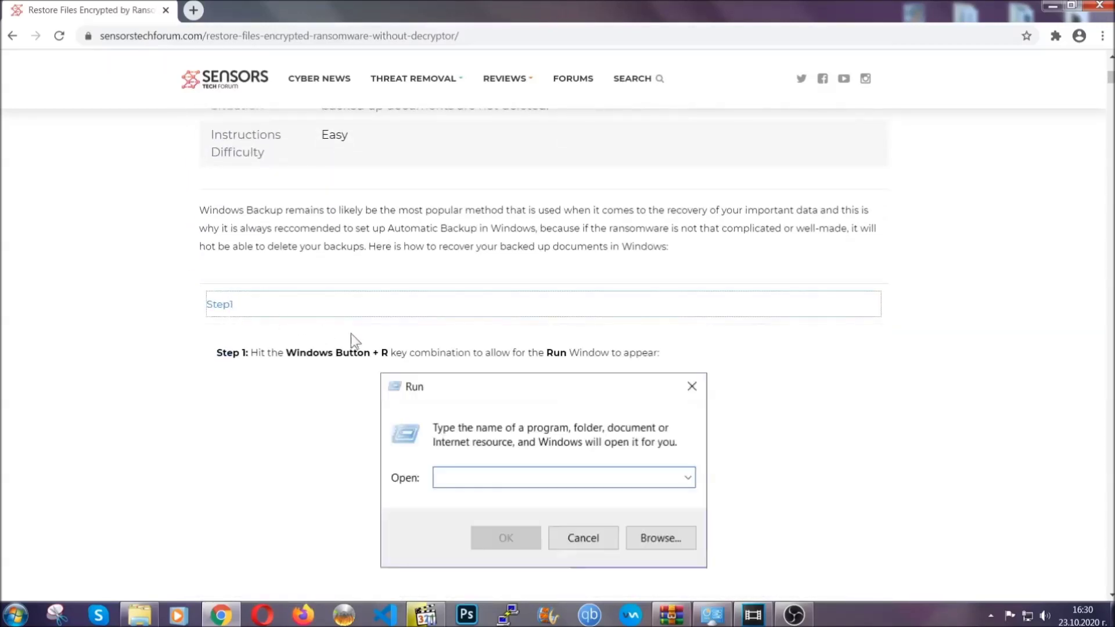
scroll(523, 361, "down", 5)
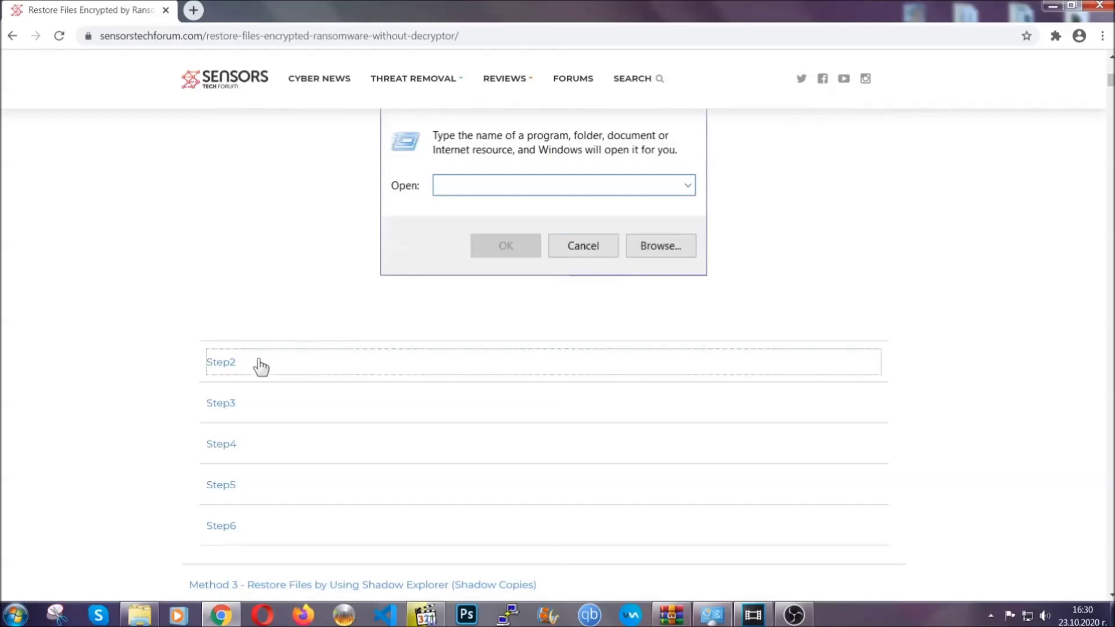
left_click(261, 366)
scroll(498, 372, "down", 5)
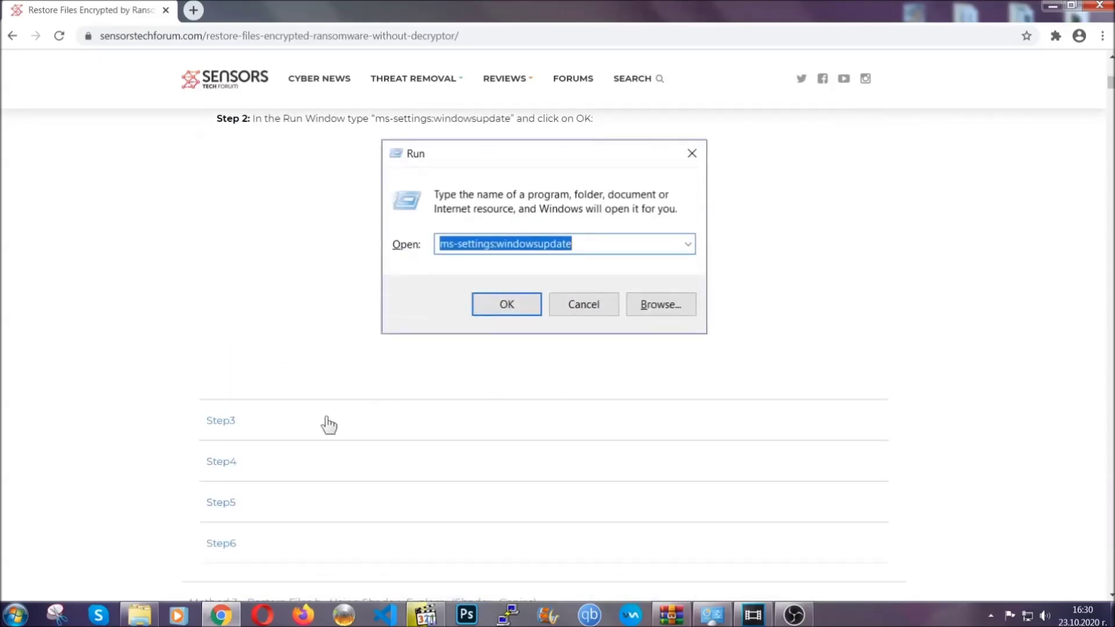
left_click(328, 423)
- Scroll through the expanded Windows Backup steps and partway back up the article
scroll(493, 399, "down", 4)
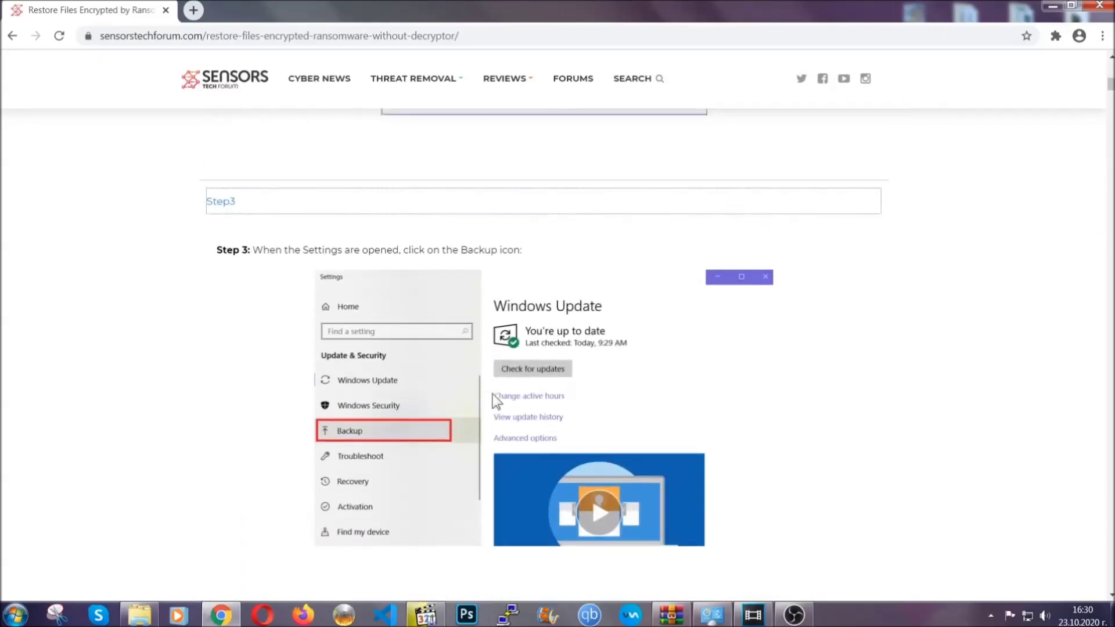
scroll(493, 393, "down", 1)
scroll(490, 396, "down", 3)
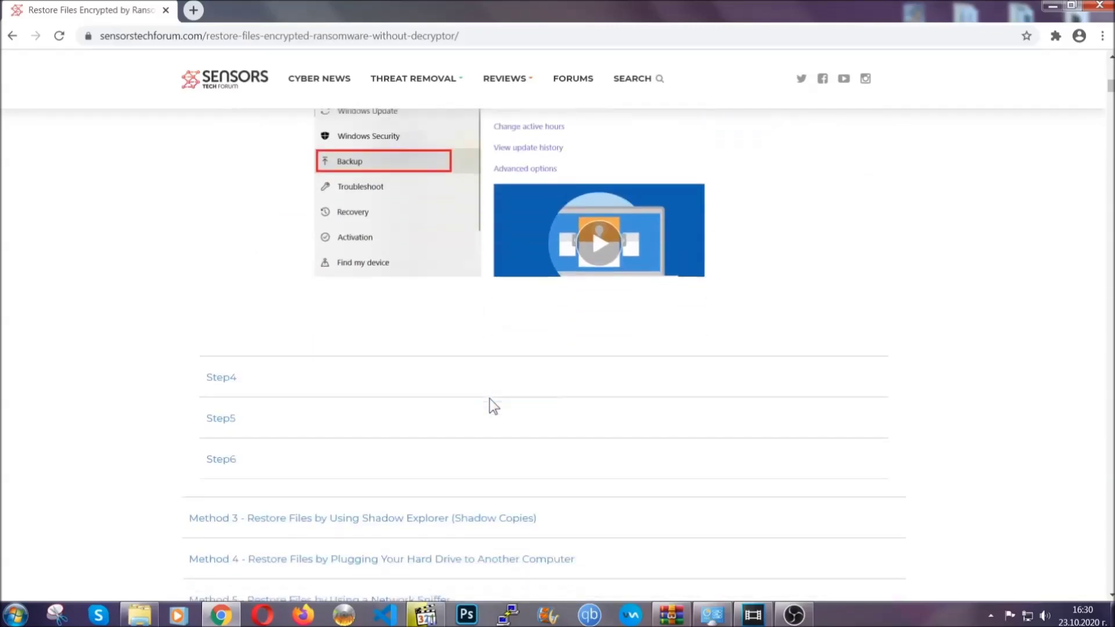
scroll(489, 398, "down", 8)
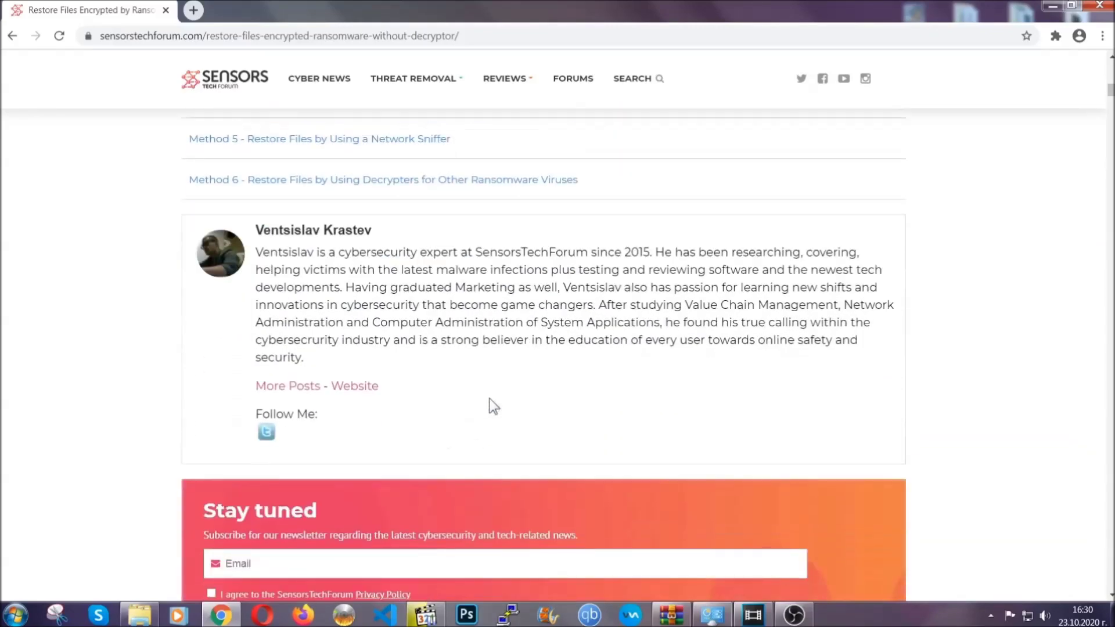
scroll(490, 398, "up", 20)
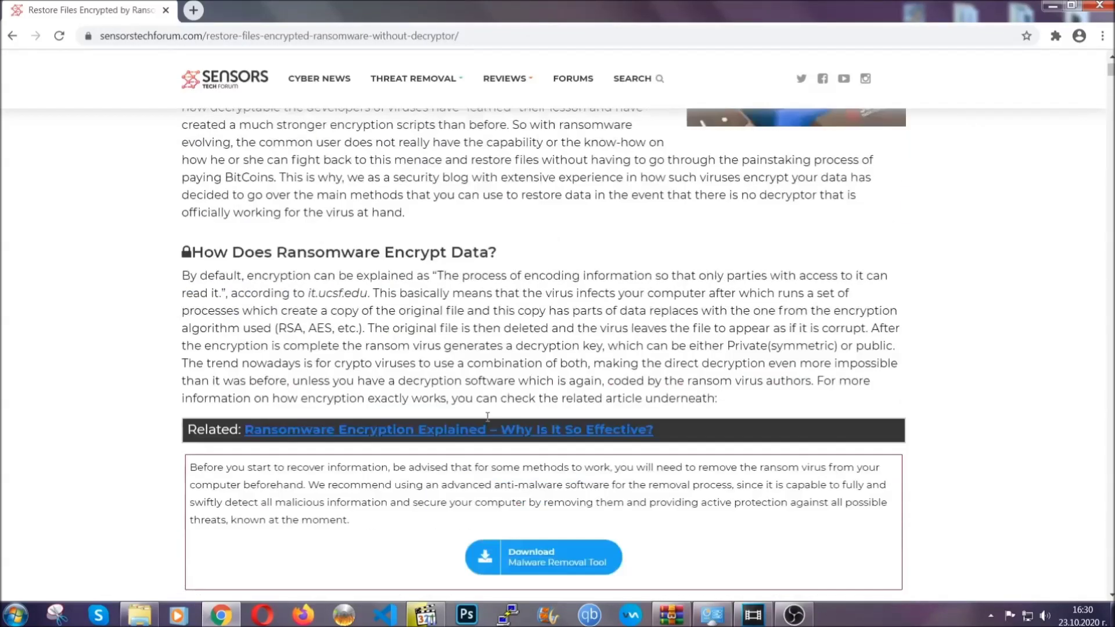
scroll(487, 415, "up", 5)
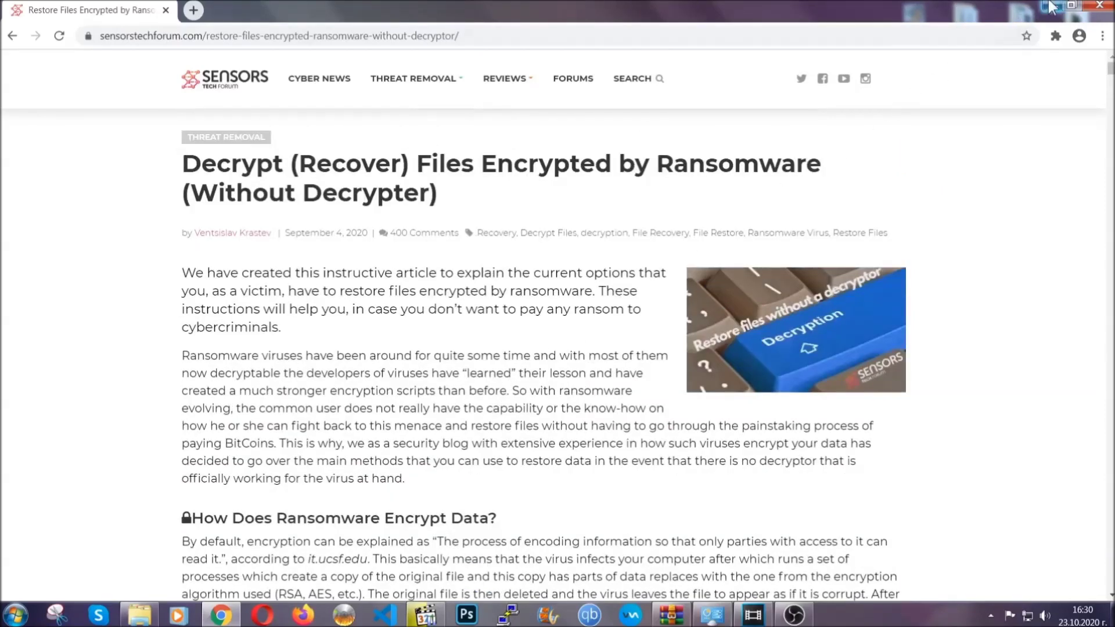
- Minimize the Chrome article window to reveal the SpyHunter5, BACKUP and ENCRYPTED FILES icons
left_click(1050, 5)
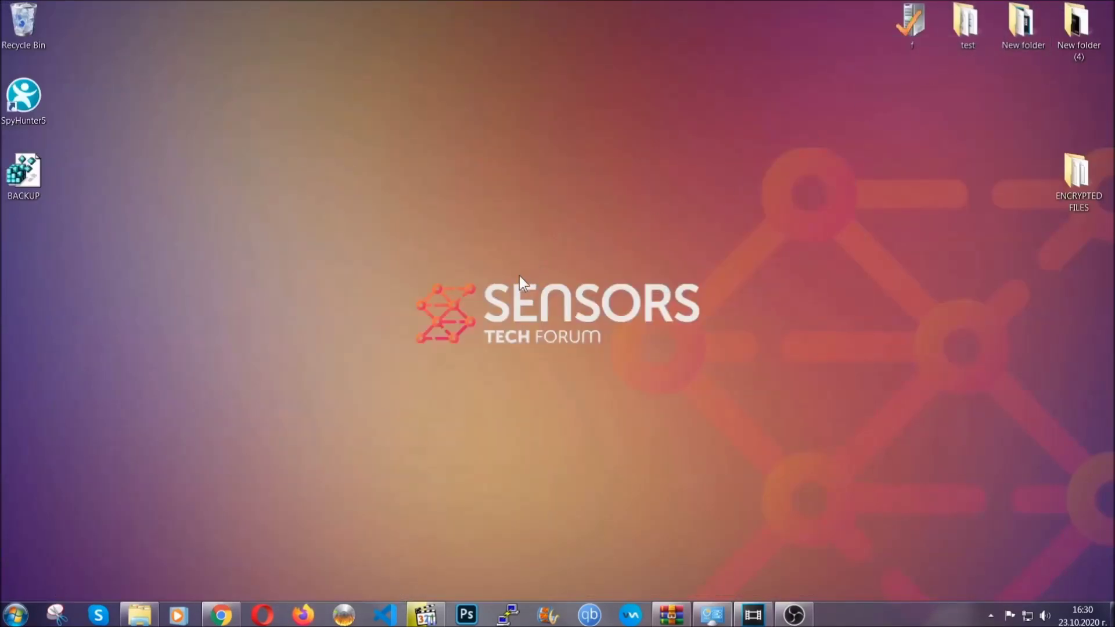